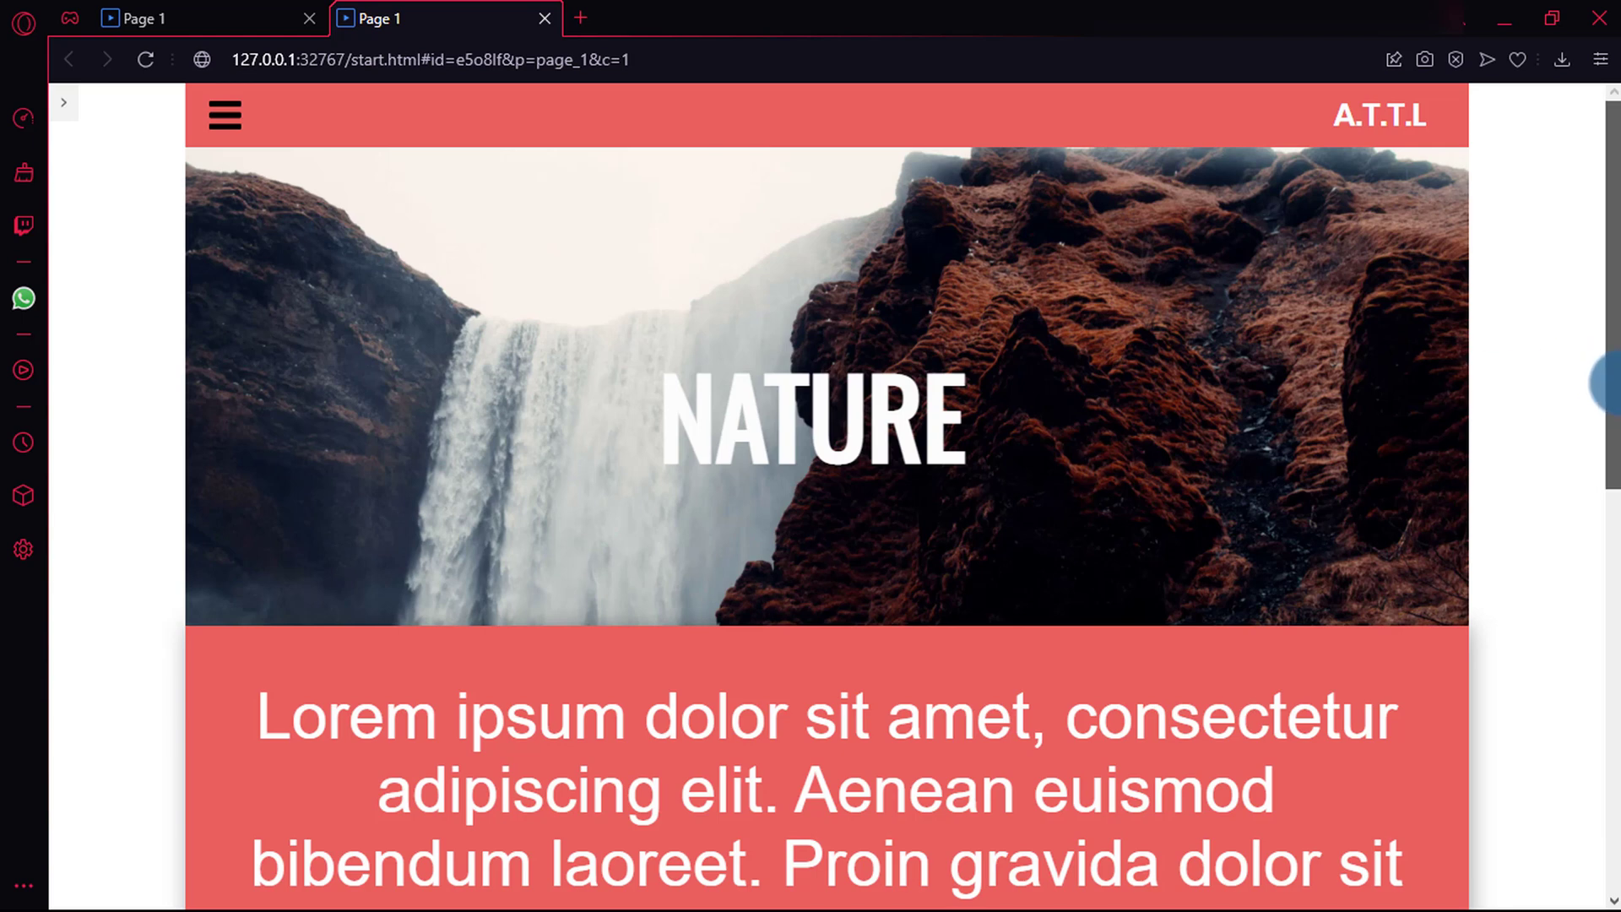
Scroll down the Opera preview to watch the NATURE banner's parallax motion
{"action": "scroll", "coordinate": [1608, 377], "scroll_direction": "down", "scroll_amount": 1}
{"action": "mouse_move", "coordinate": [1608, 400]}
{"action": "left_mouse_down"}
{"action": "mouse_move", "coordinate": [1608, 579]}
{"action": "mouse_move", "coordinate": [1608, 373]}
{"action": "left_mouse_up"}
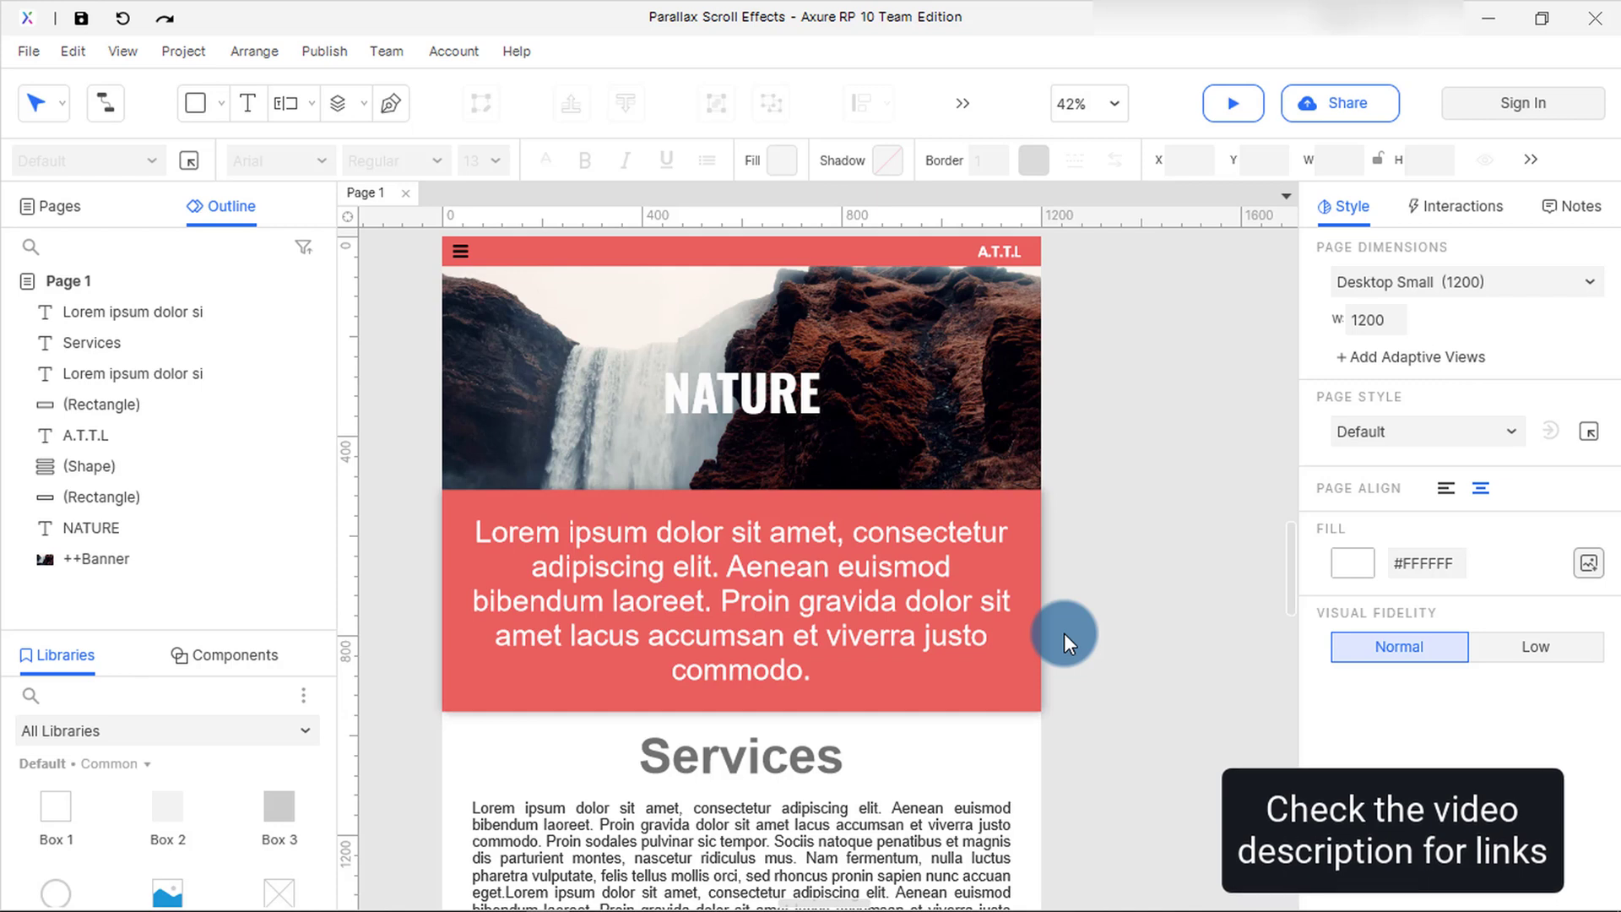
{"action": "left_click", "coordinate": [561, 279]}
{"action": "left_click", "coordinate": [563, 324]}
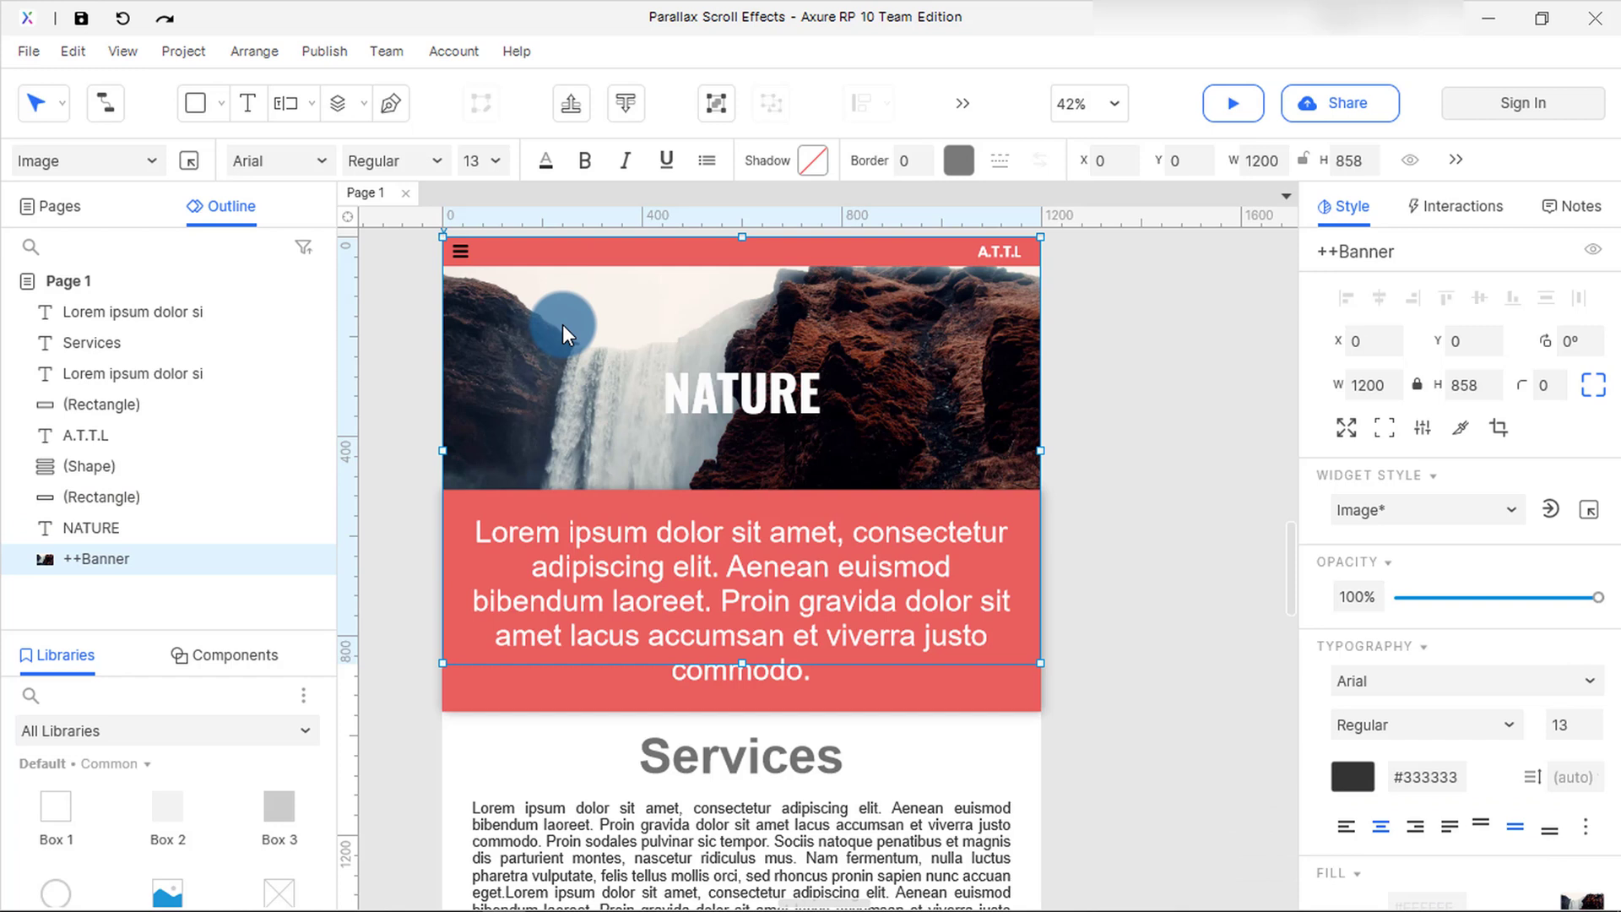
{"action": "left_click", "coordinate": [638, 593]}
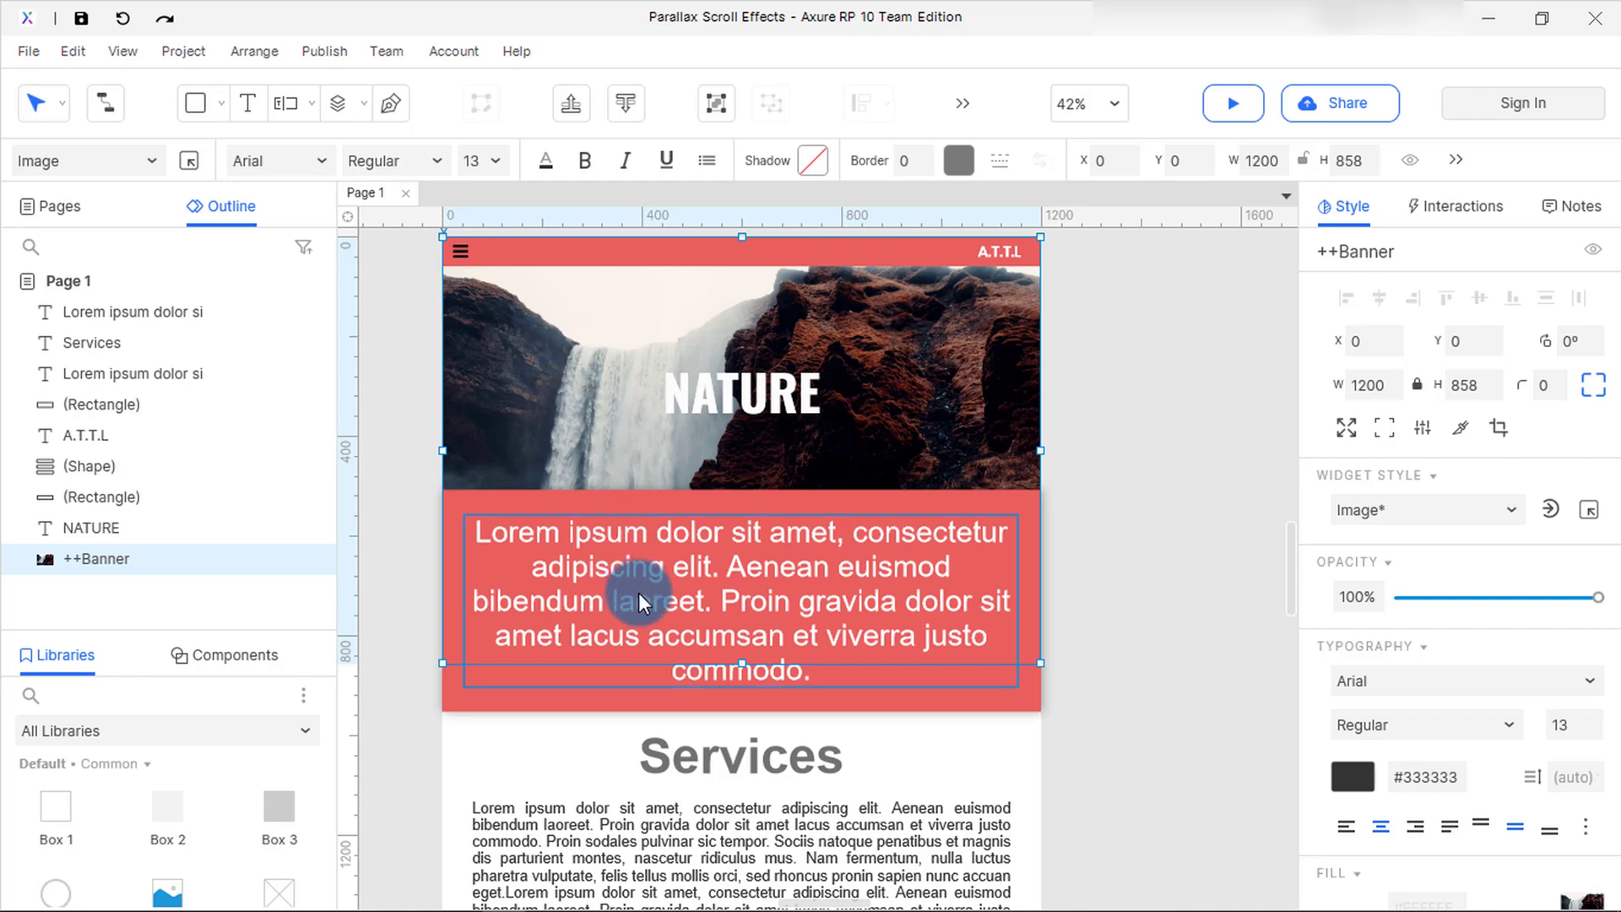
{"action": "left_click", "coordinate": [453, 705]}
{"action": "left_click", "coordinate": [591, 620]}
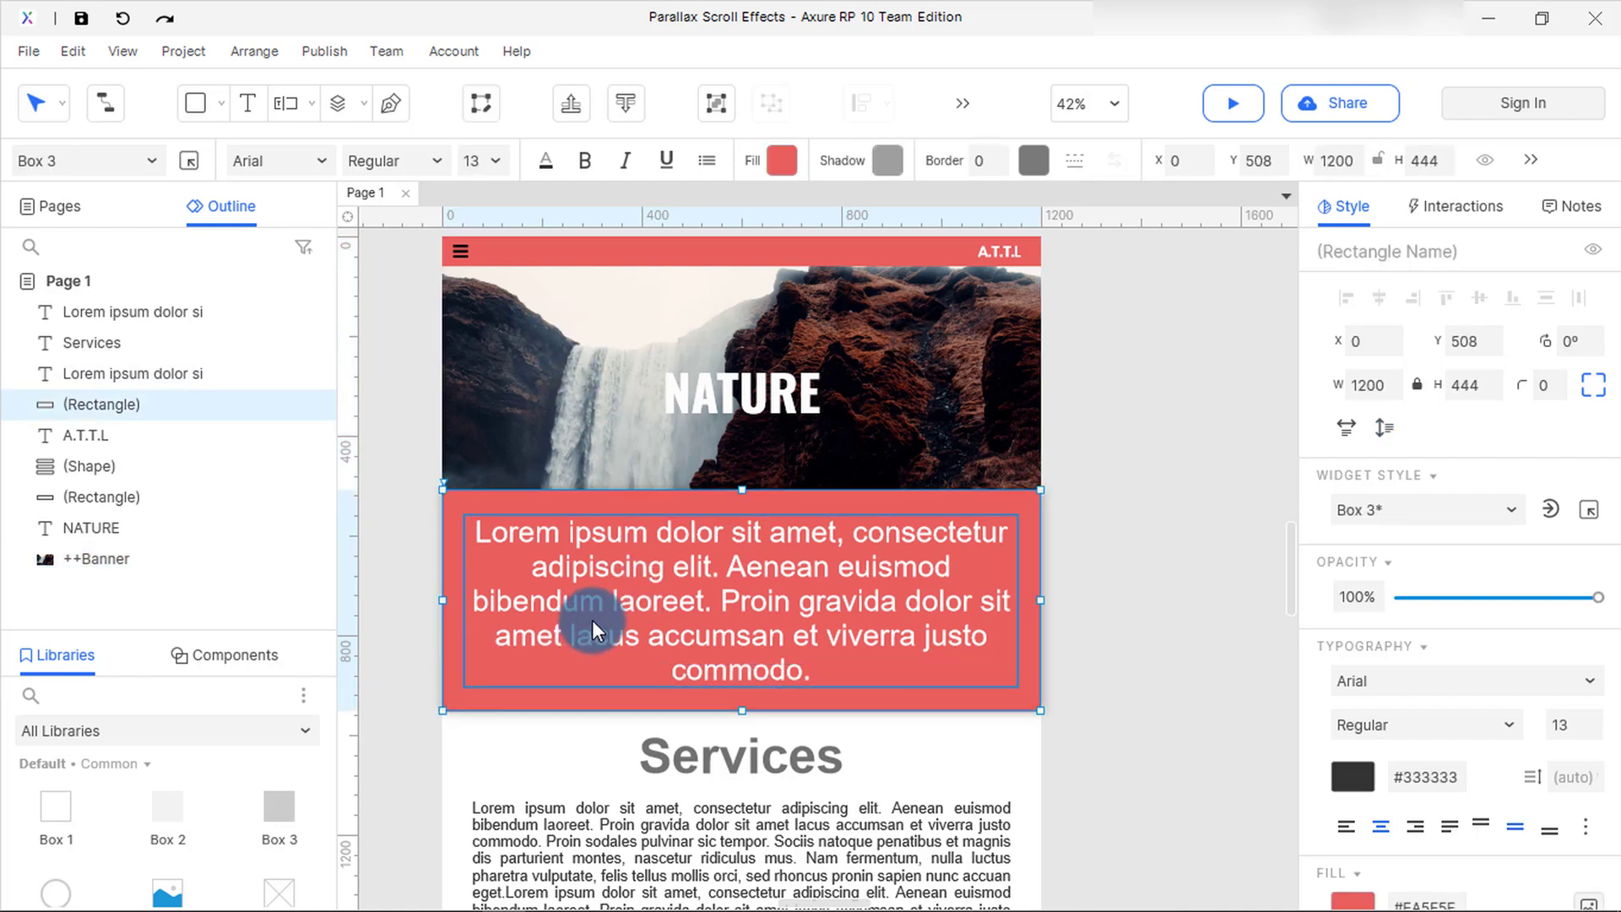
{"action": "left_click", "coordinate": [675, 769]}
{"action": "left_click", "coordinate": [657, 832]}
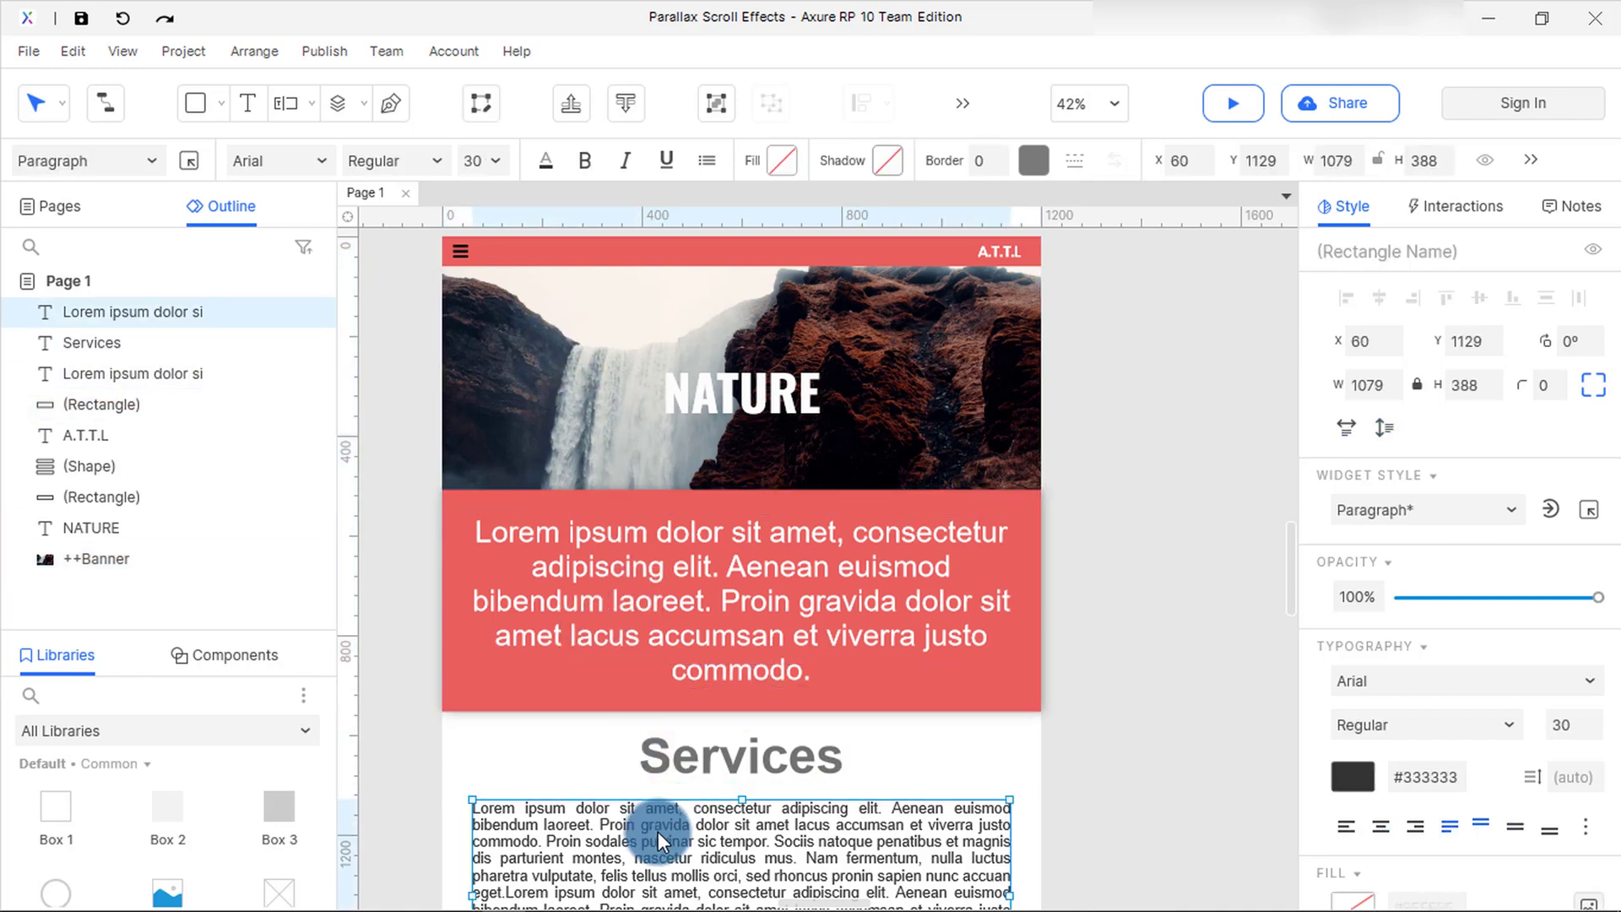
{"action": "left_click", "coordinate": [1072, 719]}
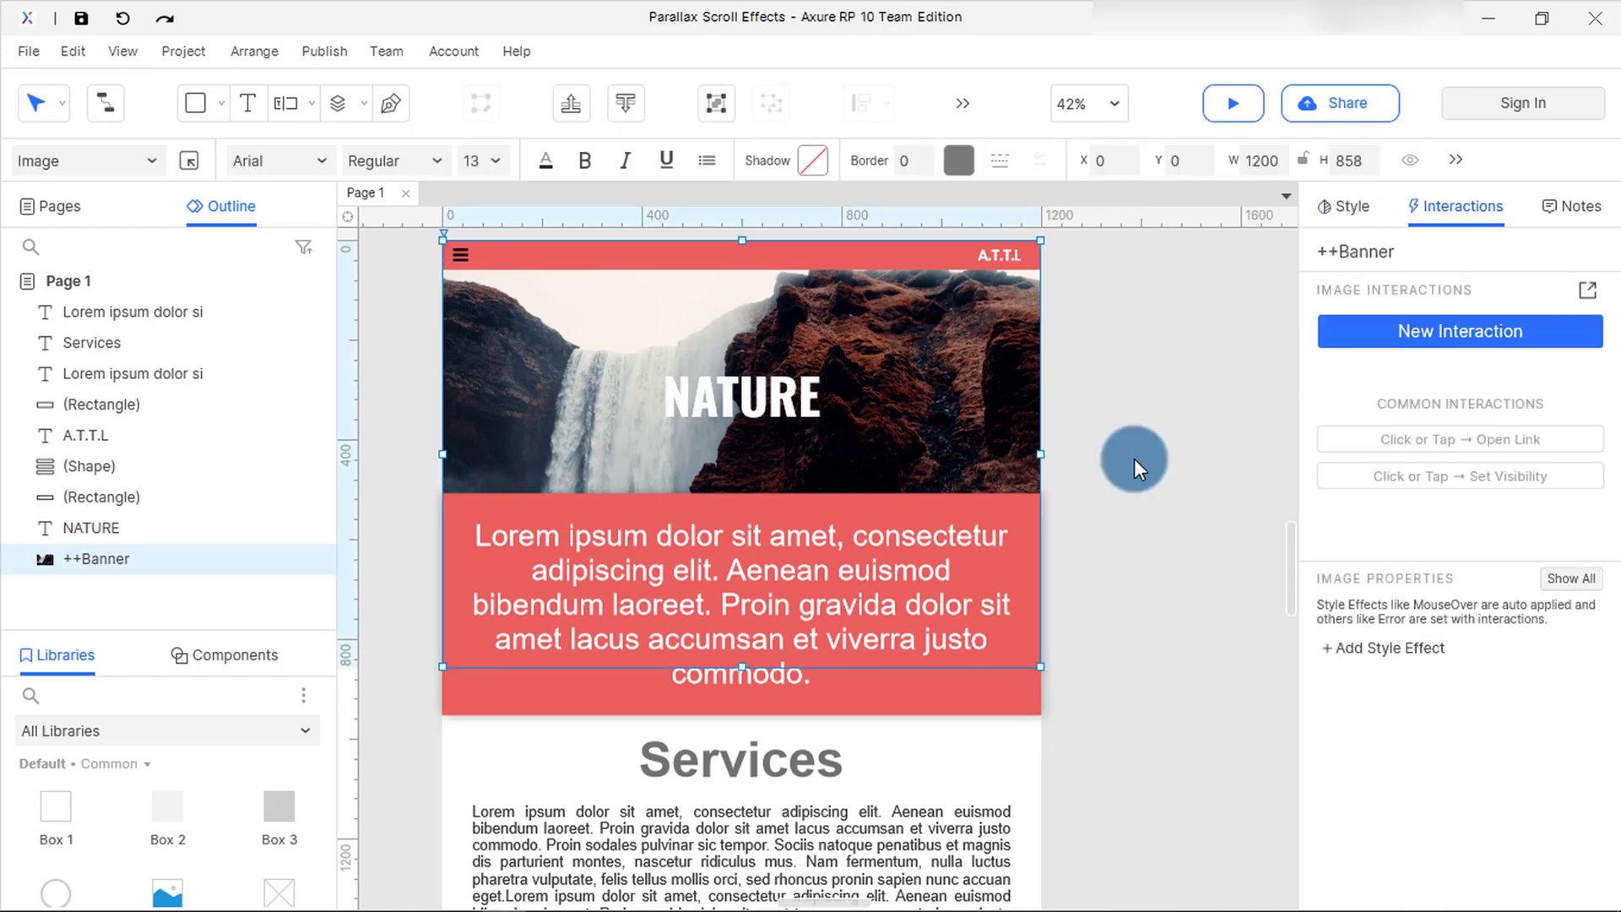
Wrap the ++Banner image in a new dynamic panel
{"action": "left_click", "coordinate": [1133, 459]}
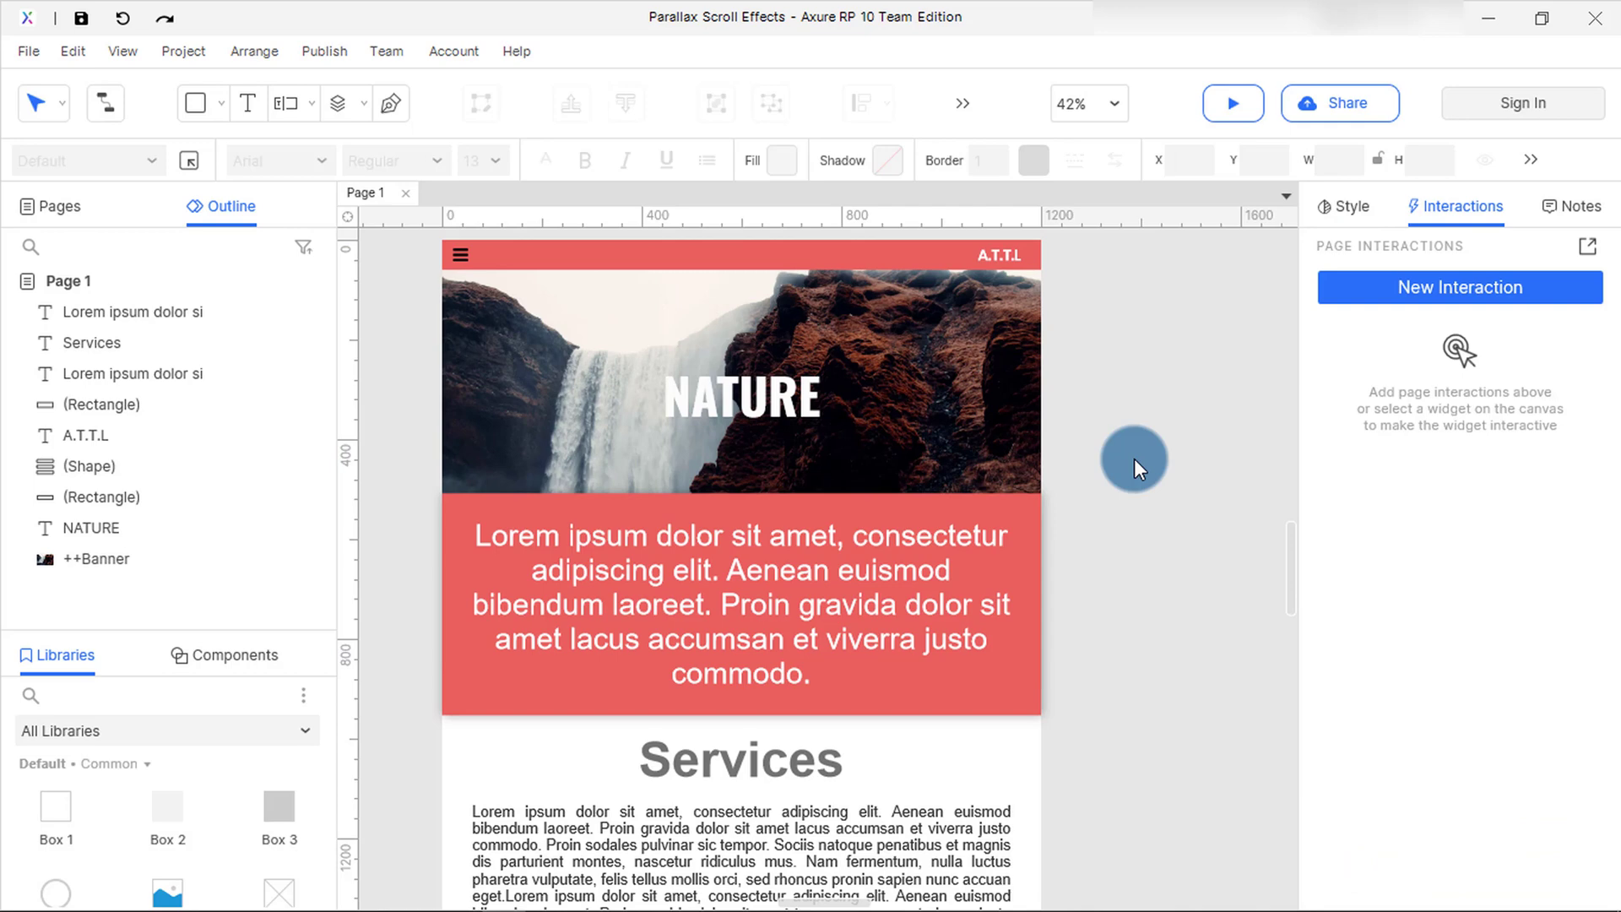
{"action": "left_click", "coordinate": [127, 560]}
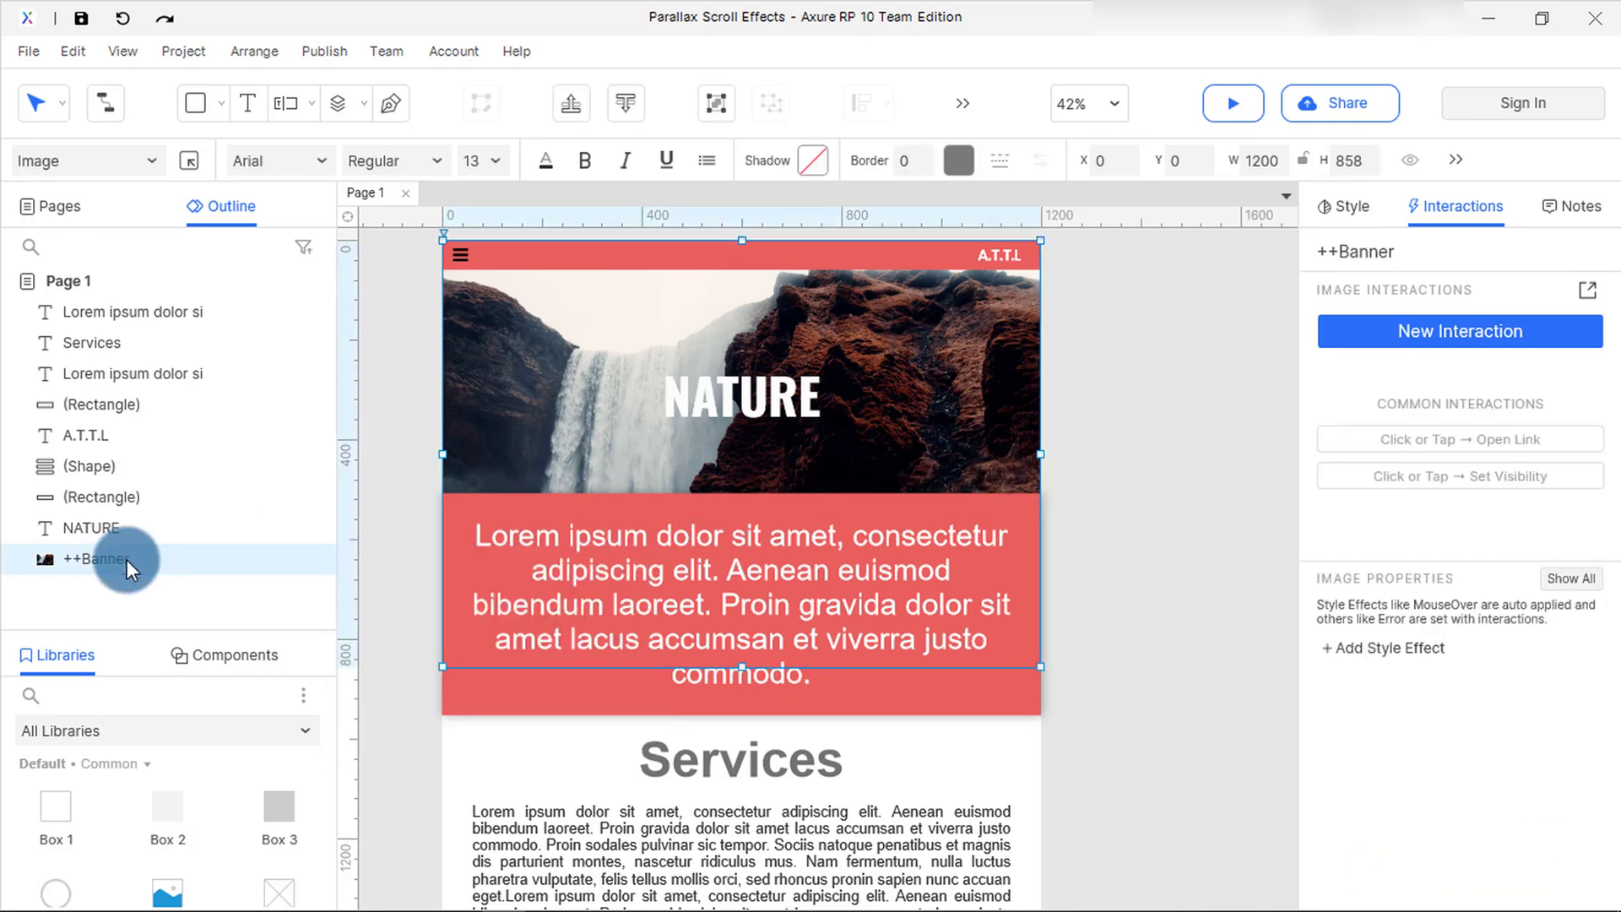
{"action": "right_click", "coordinate": [127, 560]}
{"action": "left_click", "coordinate": [169, 861]}
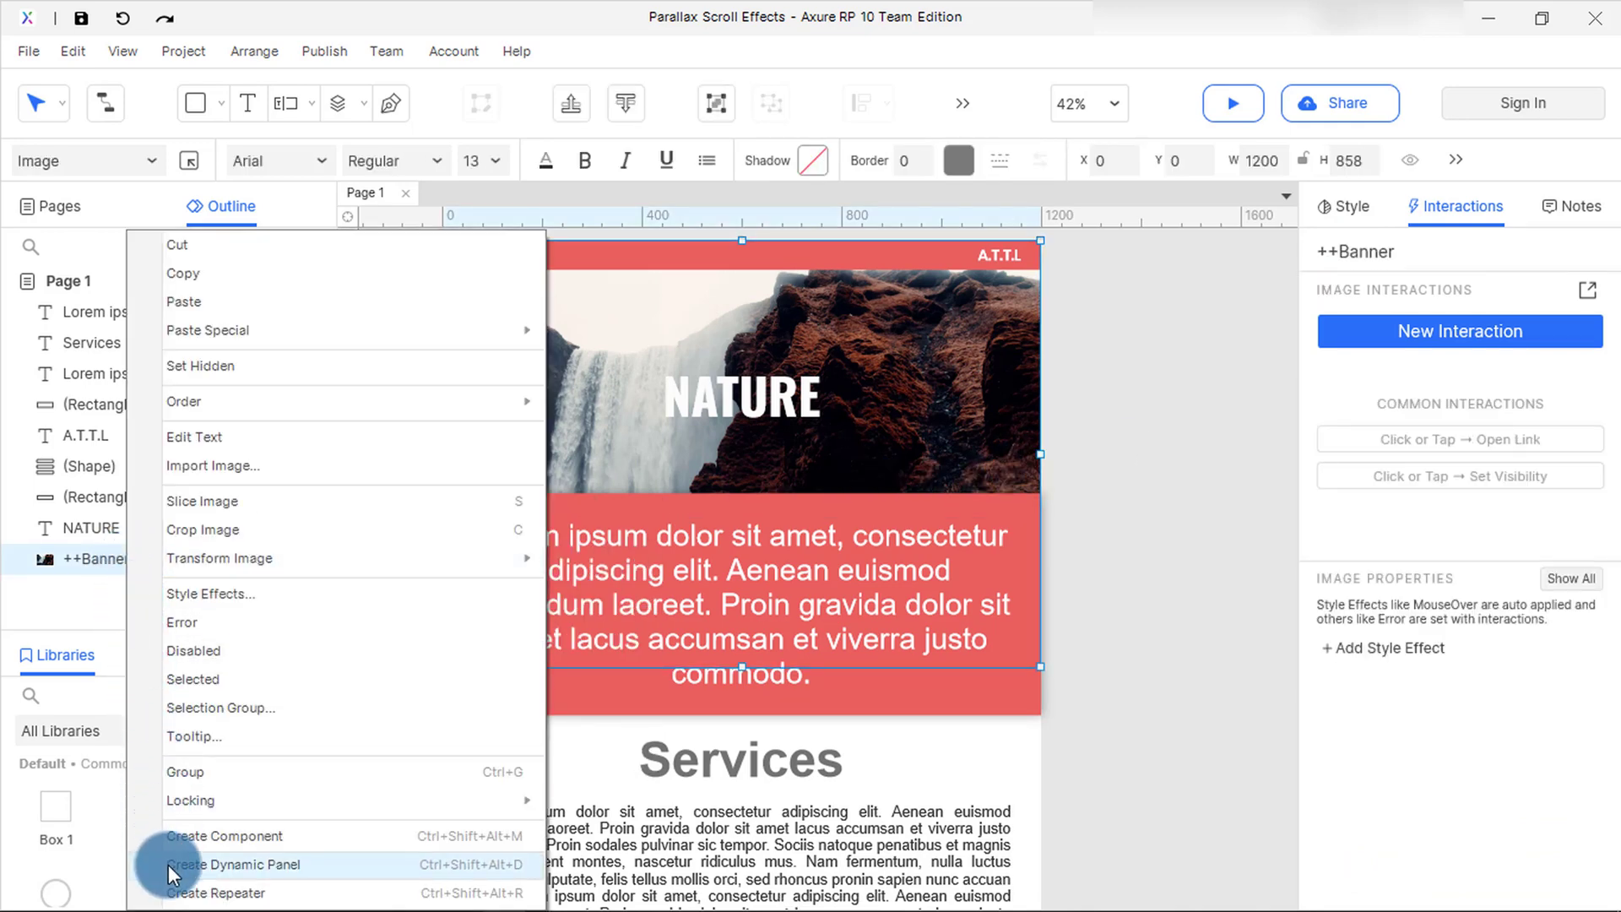
{"action": "left_click", "coordinate": [398, 579]}
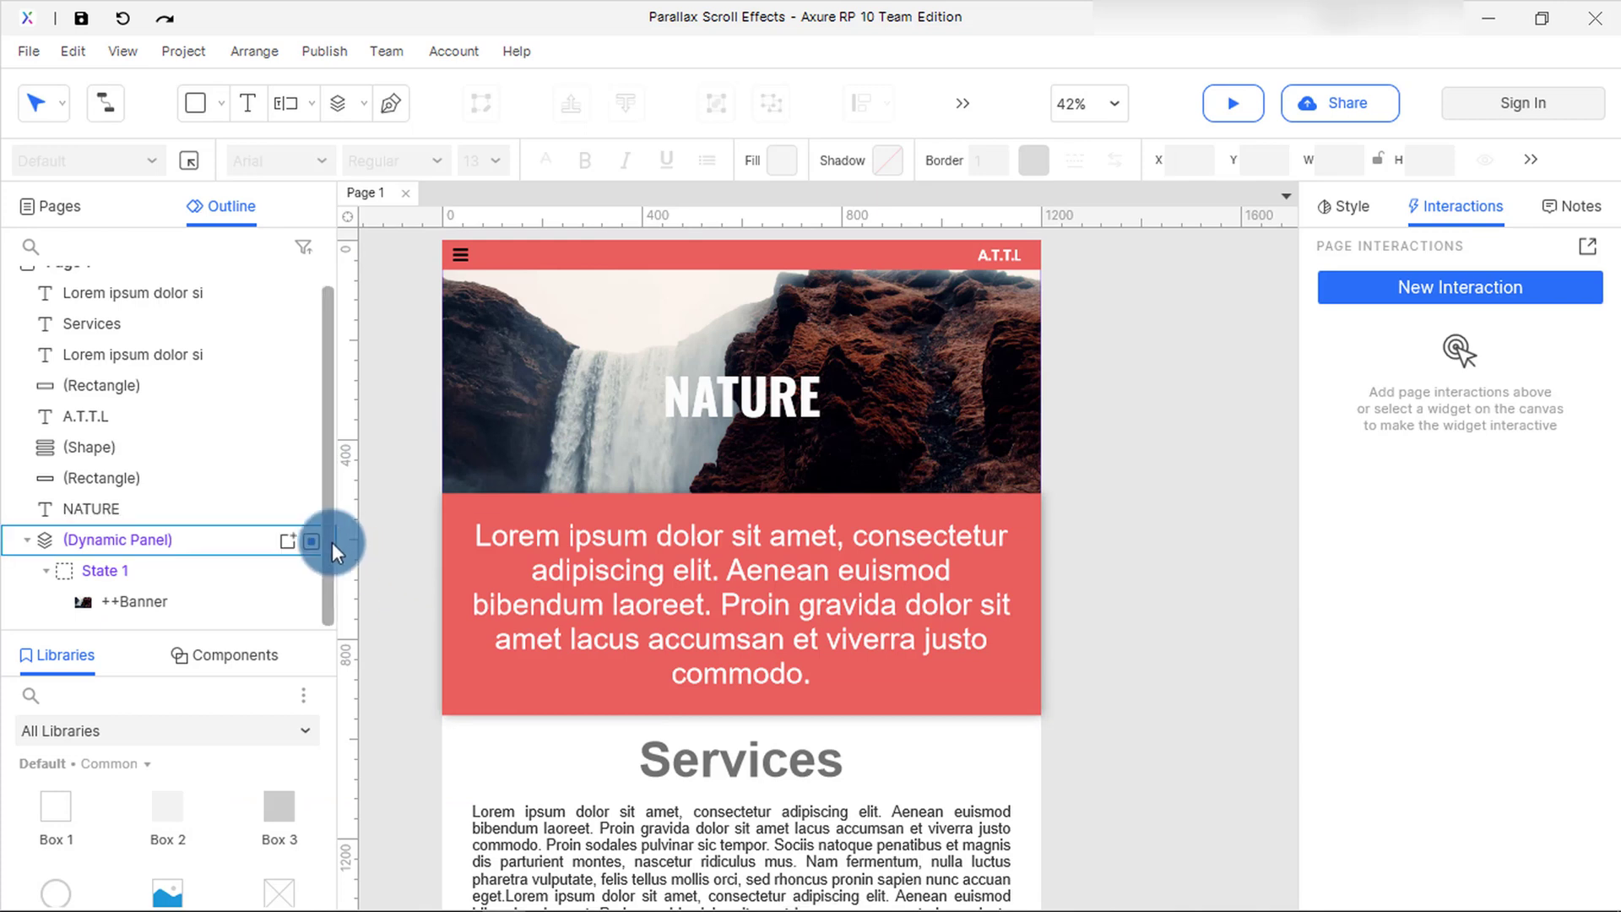
Select Page 1 and show its interactions
{"action": "left_click", "coordinate": [126, 281]}
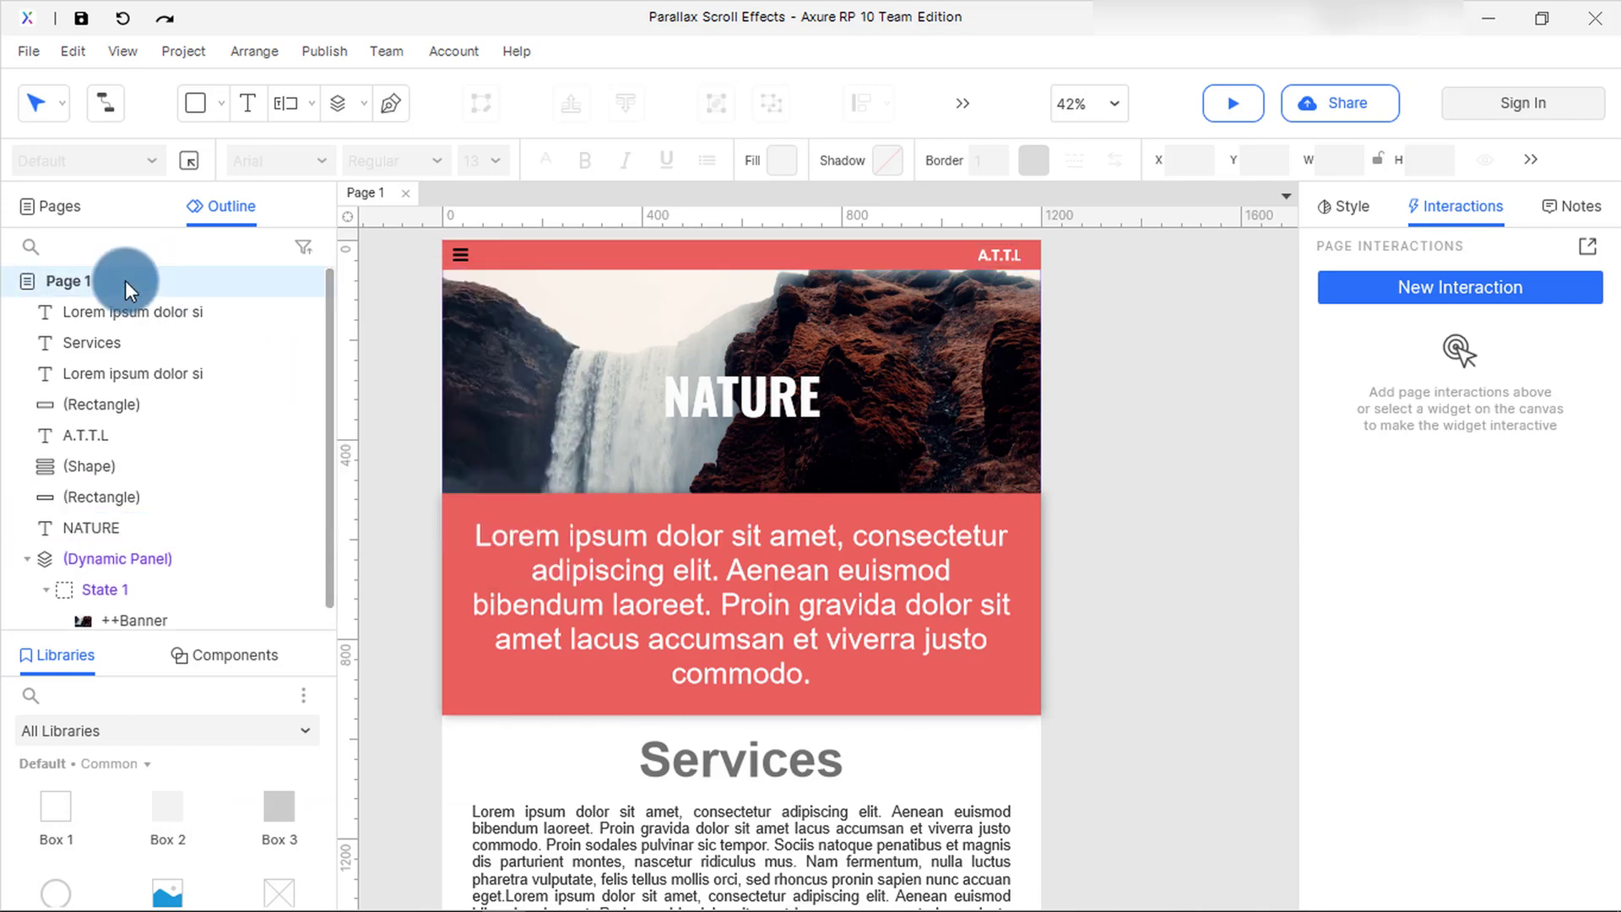
{"action": "left_click", "coordinate": [136, 285]}
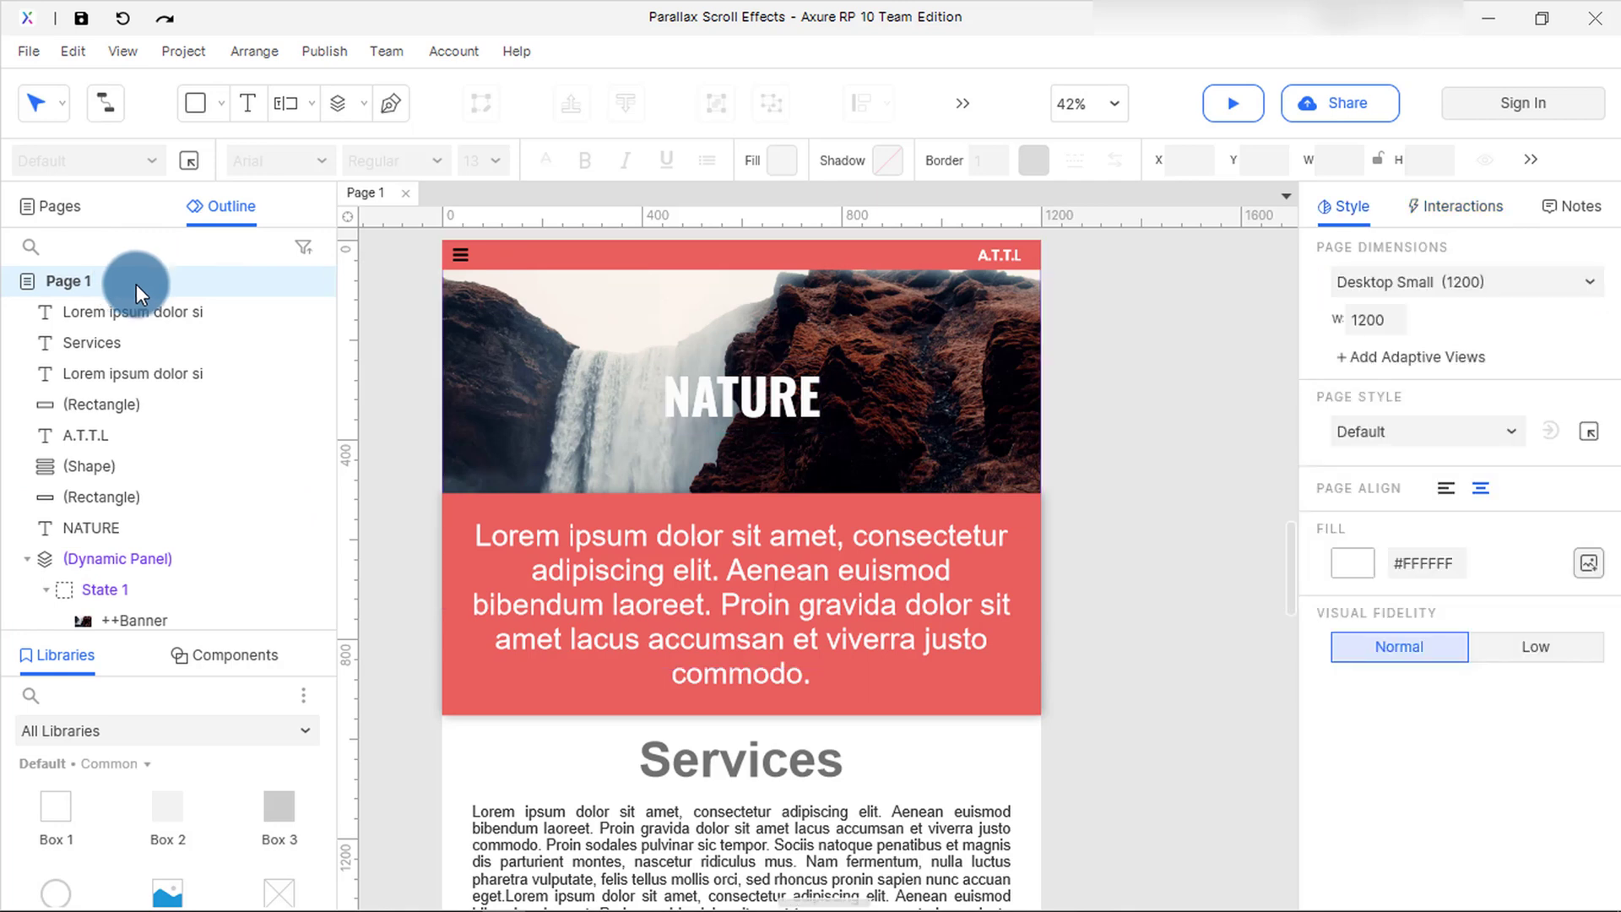
{"action": "left_click", "coordinate": [1457, 207]}
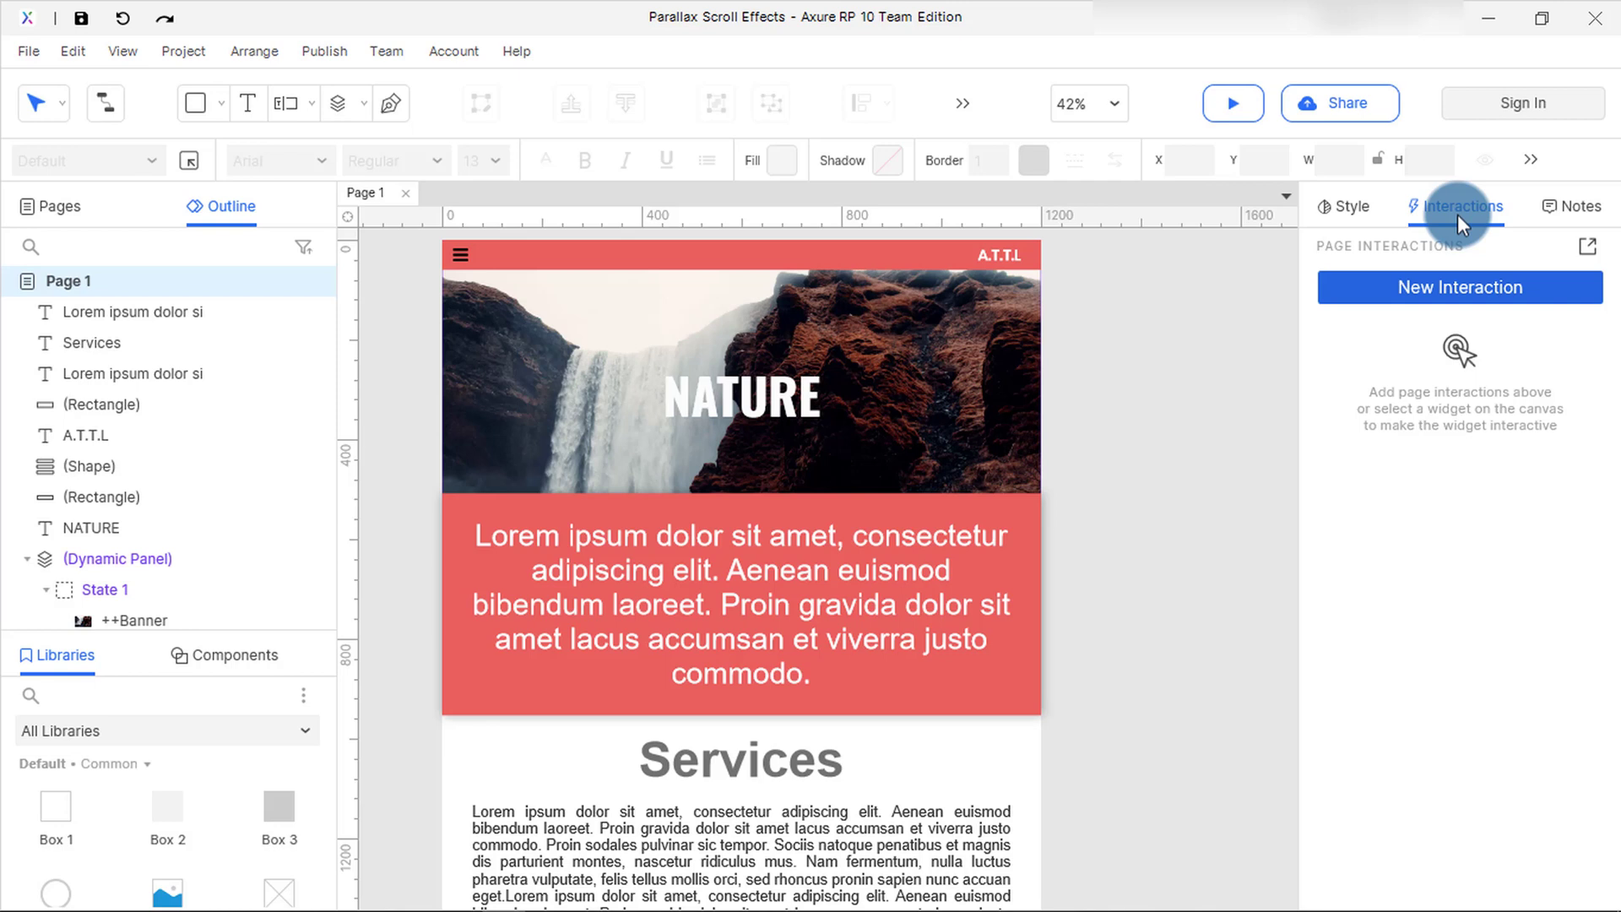
Add a Window Scrolled Down interaction moving the Dynamic Panel to an absolute position, then edit its y value
{"action": "left_click", "coordinate": [1446, 289]}
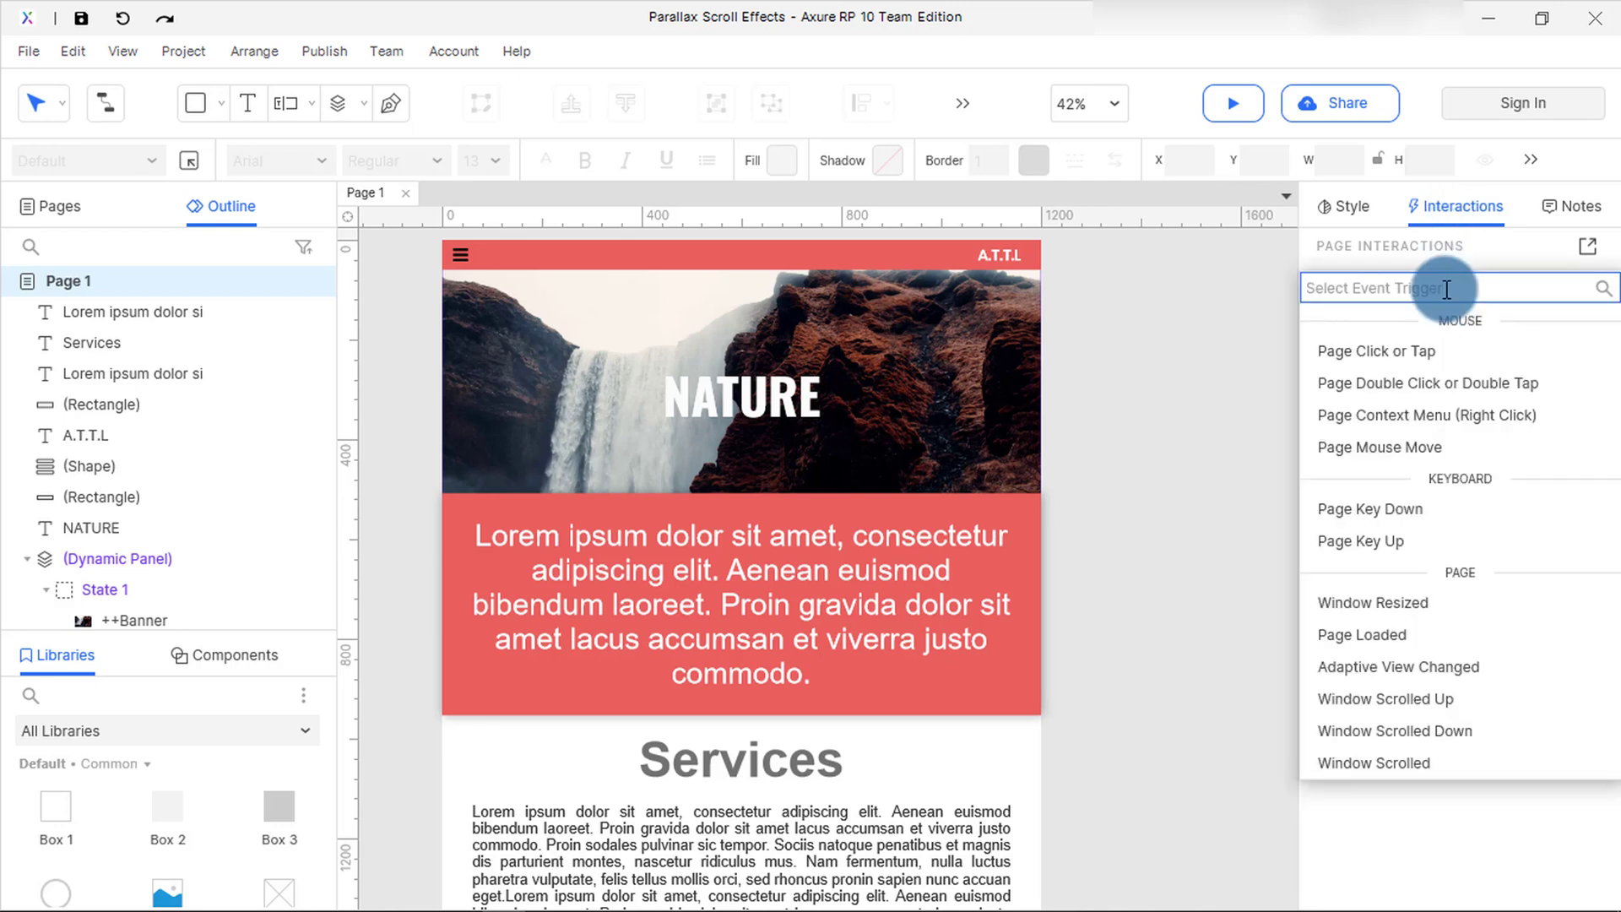
{"action": "left_click", "coordinate": [1409, 727]}
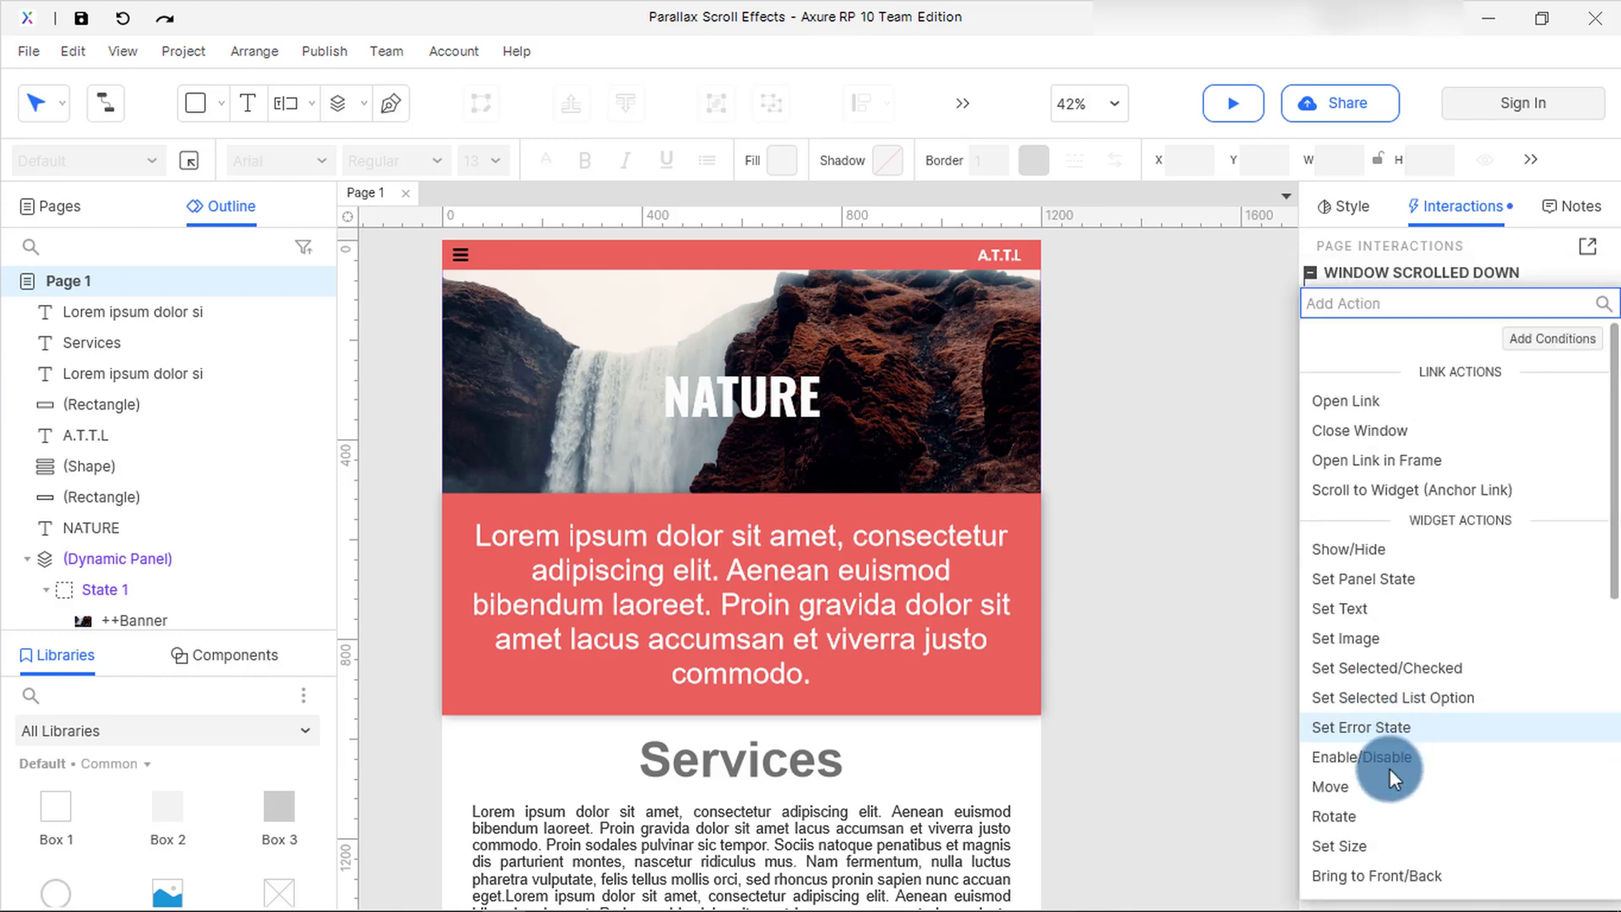
{"action": "left_click", "coordinate": [1382, 786]}
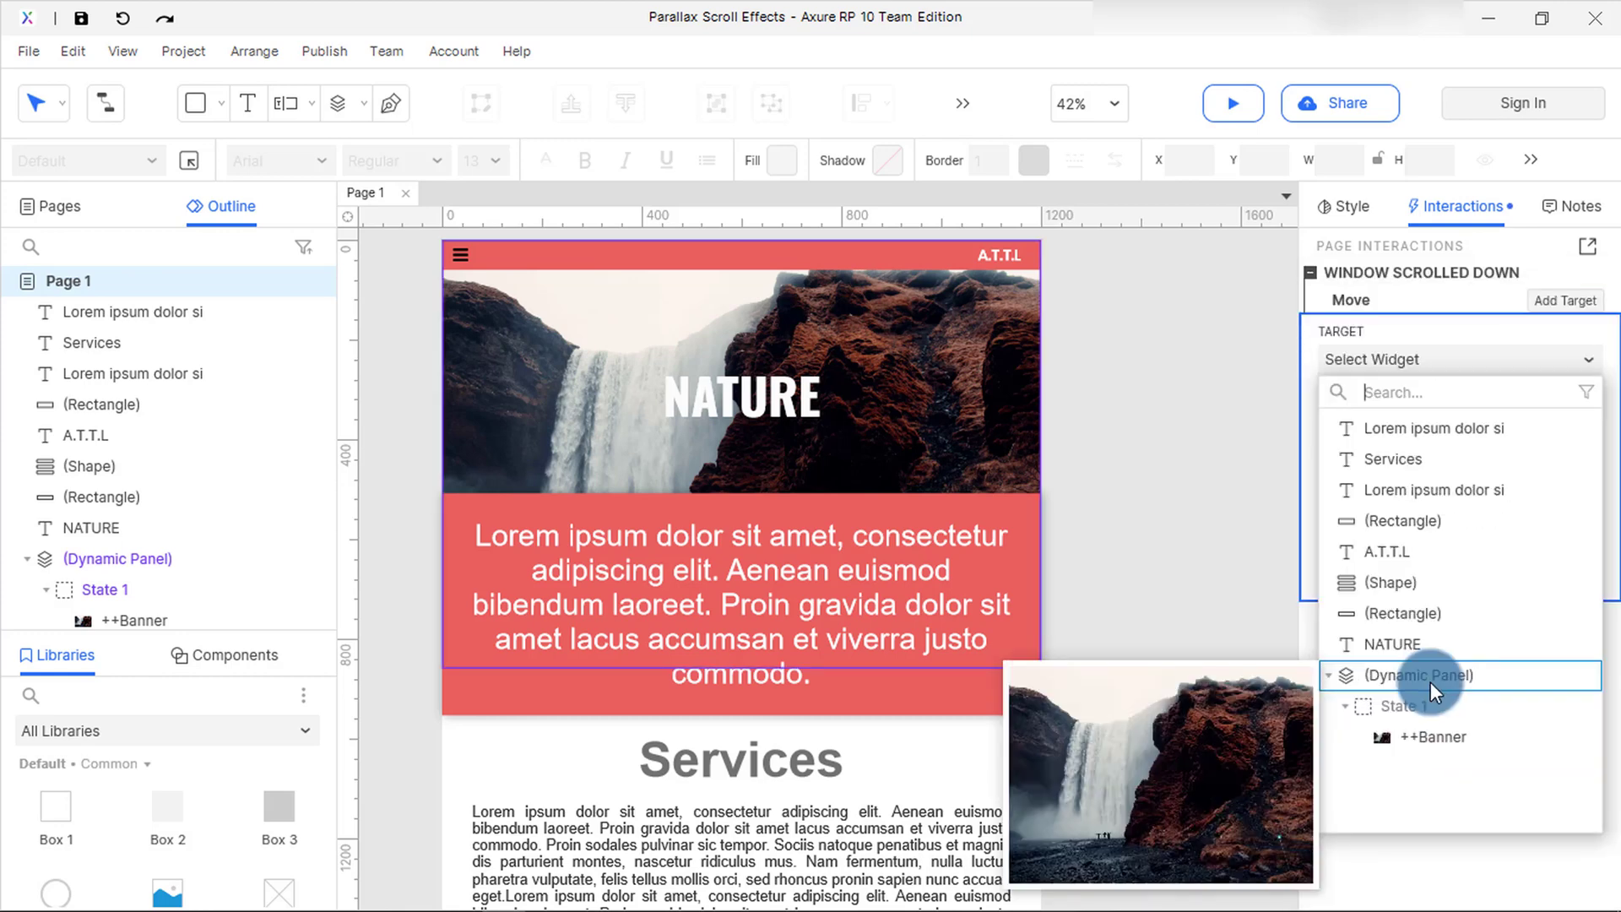
{"action": "left_click", "coordinate": [1429, 681]}
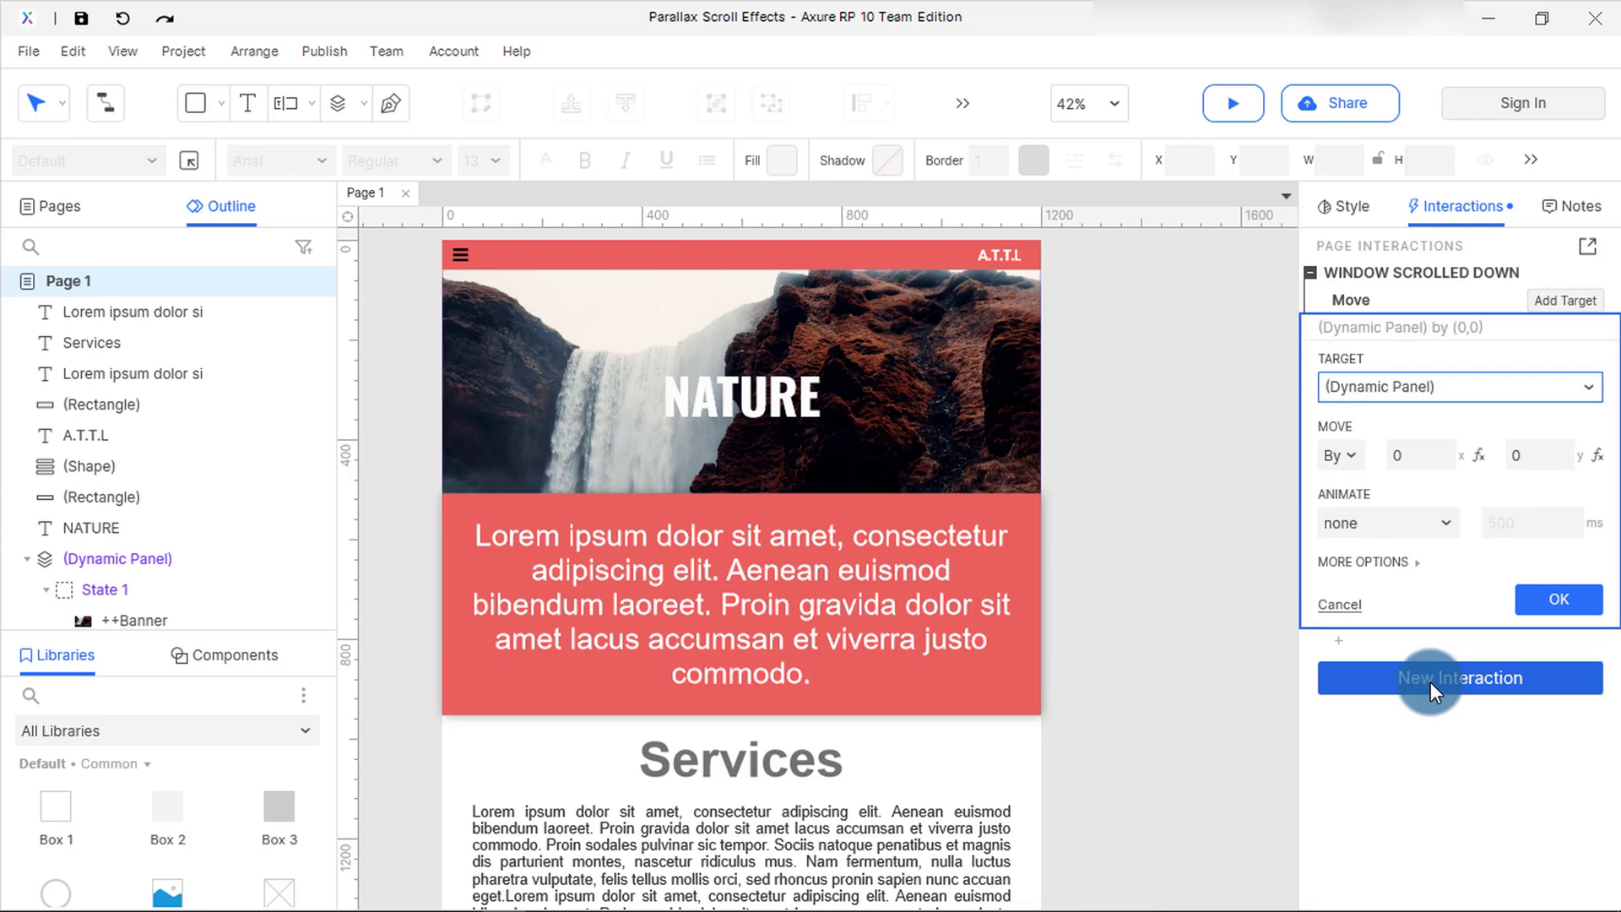
{"action": "left_click", "coordinate": [1359, 452]}
{"action": "left_click", "coordinate": [1347, 489]}
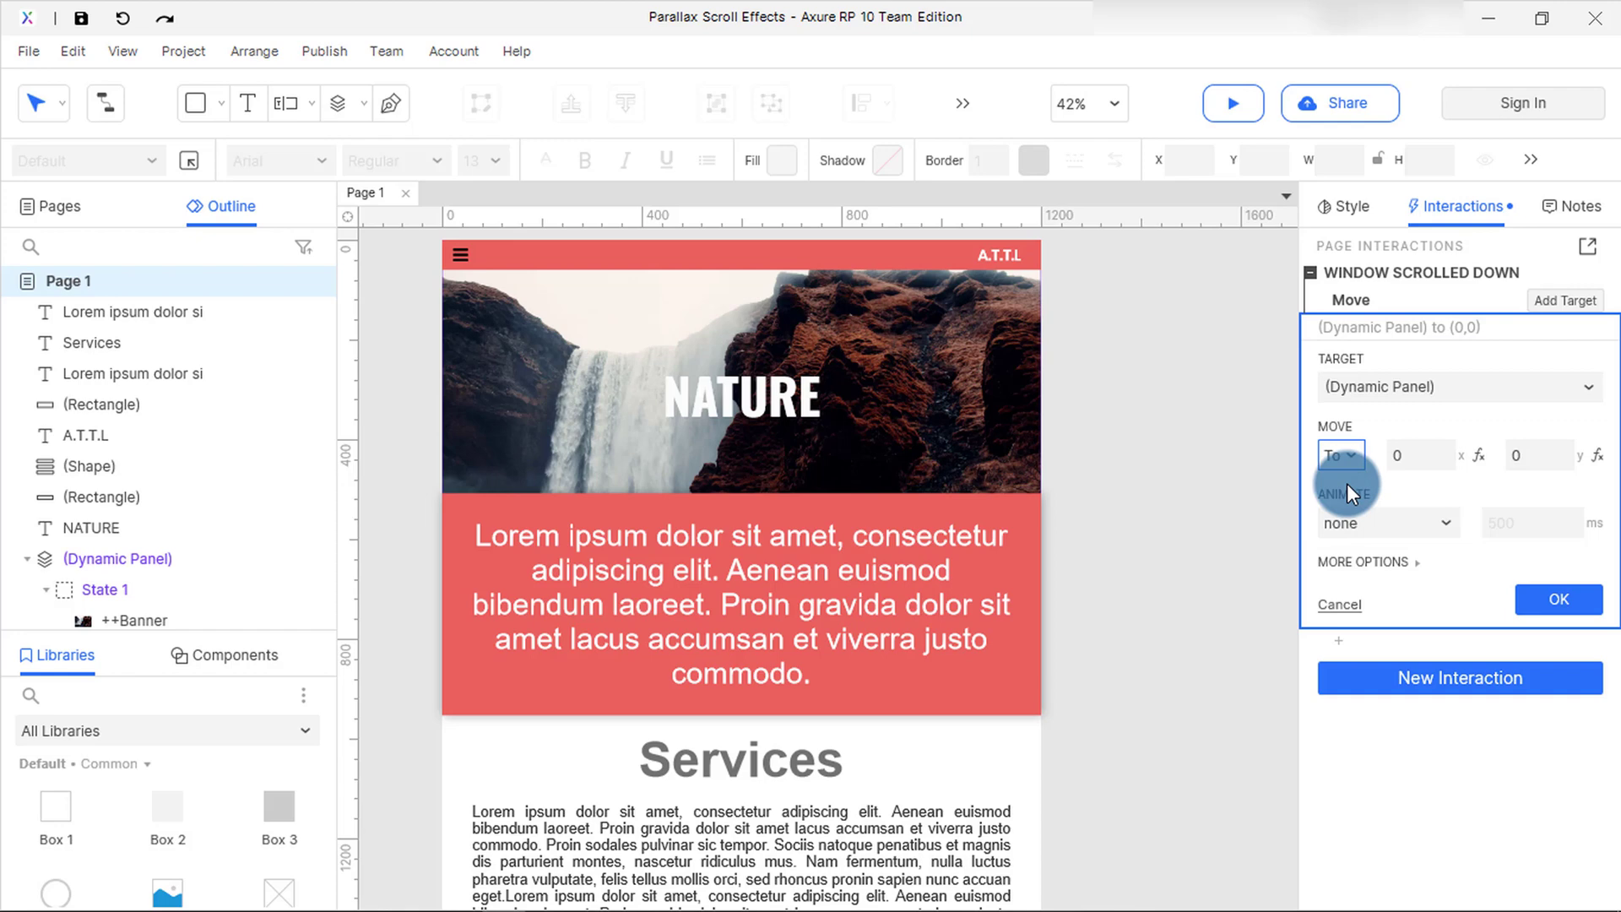
{"action": "left_click", "coordinate": [1600, 462]}
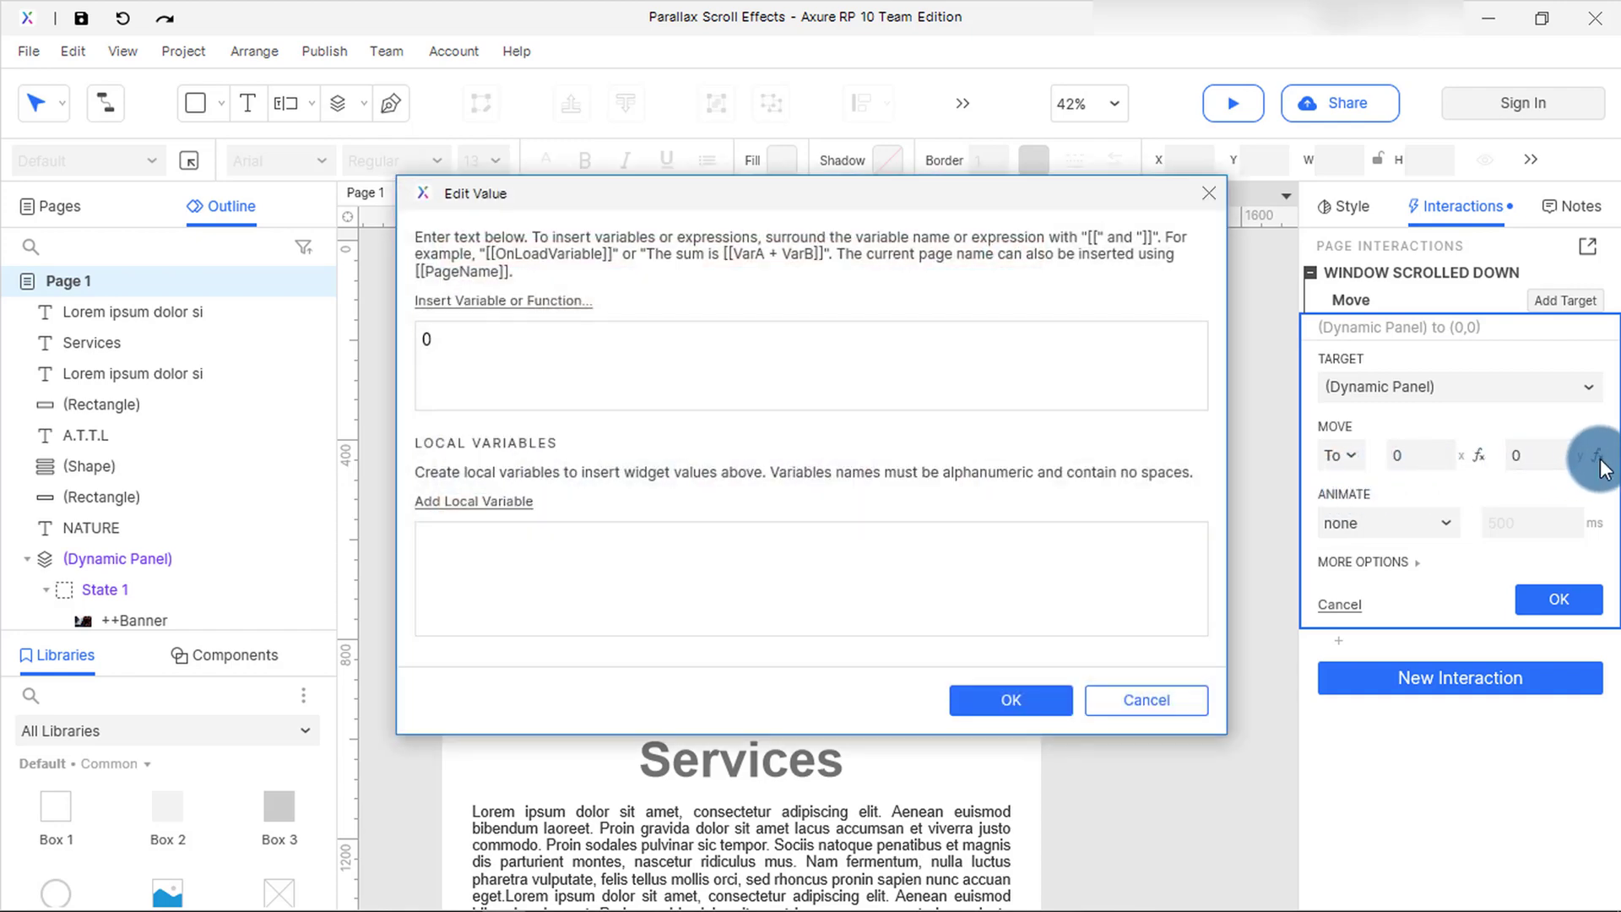
Set the panel's y to -[[Window.scrollY/1.5]] and save the scroll-down move action
{"action": "left_click", "coordinate": [527, 301]}
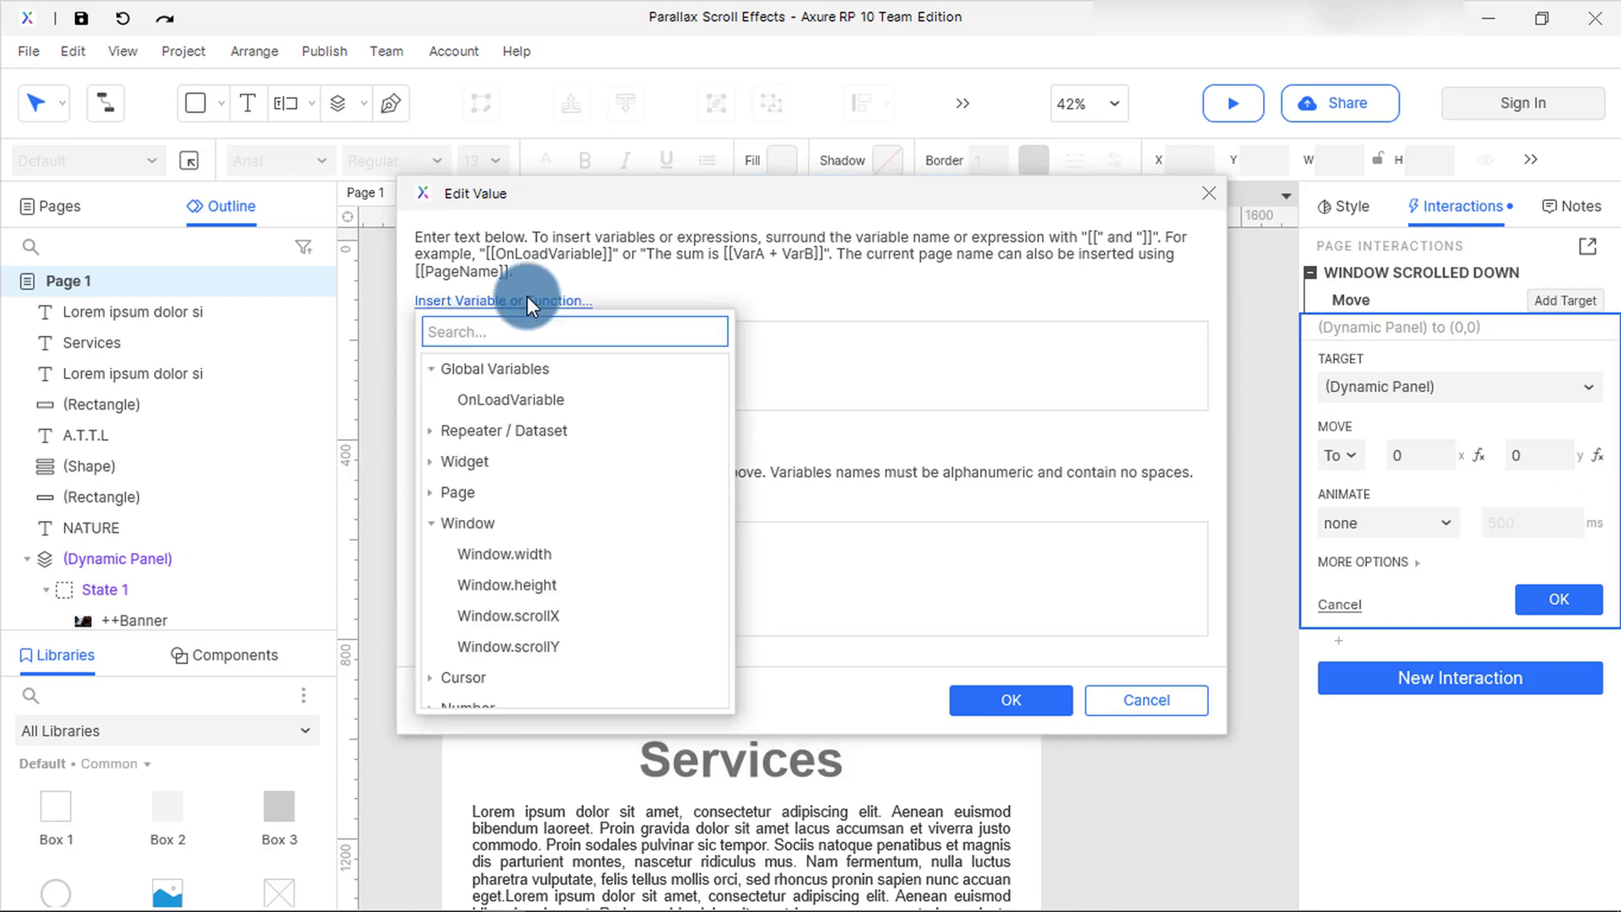
{"action": "left_click", "coordinate": [539, 647]}
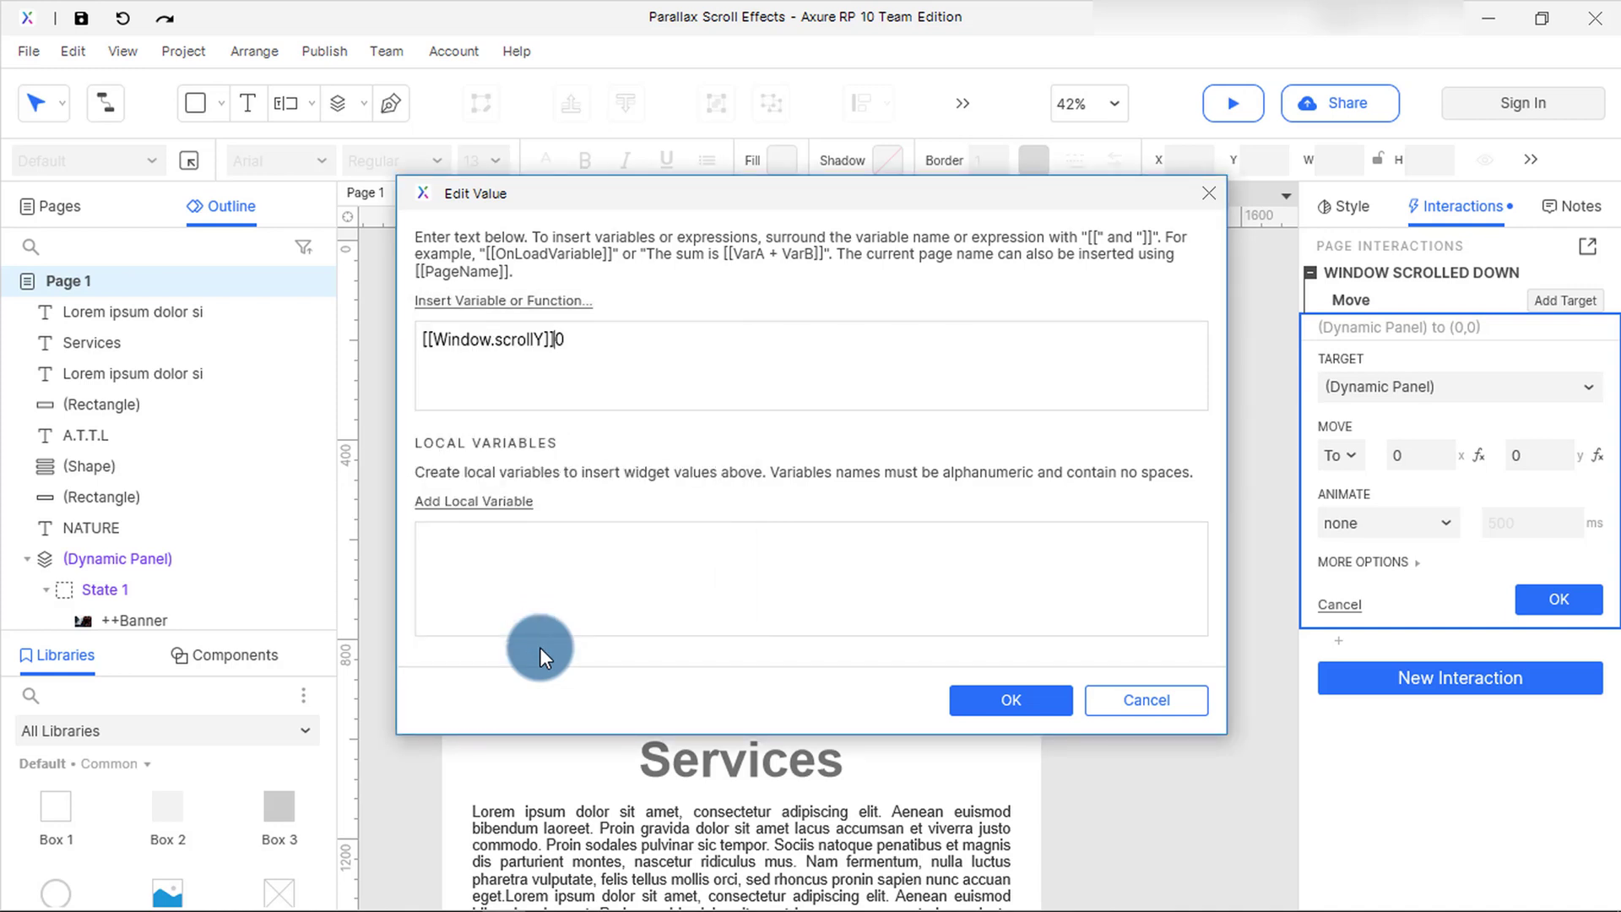
{"action": "key", "text": "Delete"}
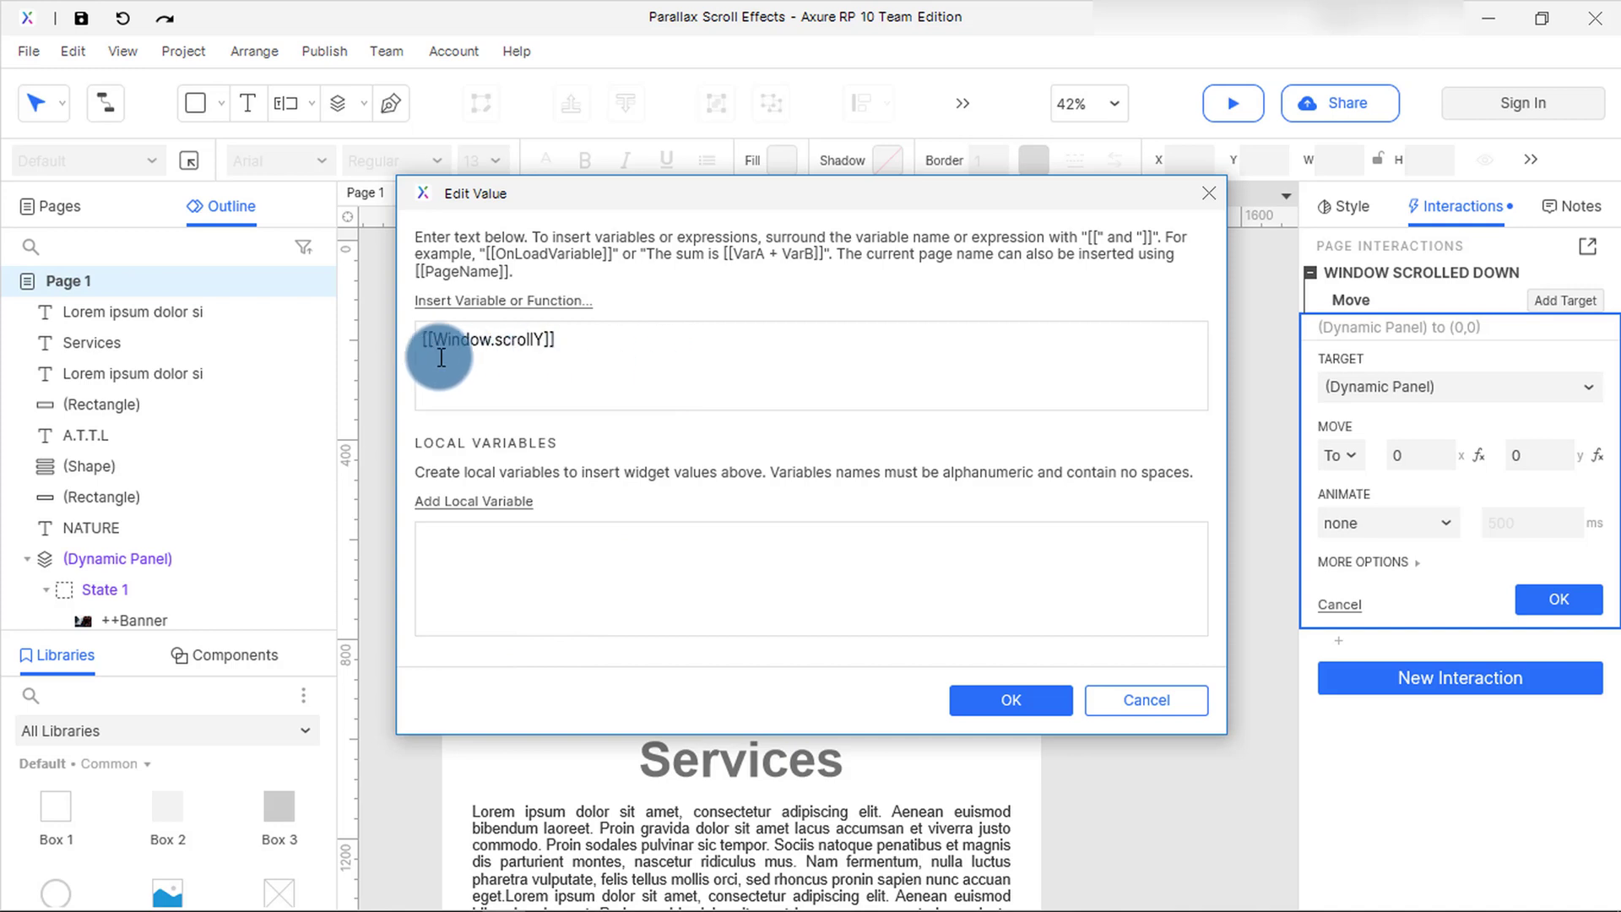
{"action": "left_click", "coordinate": [545, 341]}
{"action": "type", "text": "/1.5"}
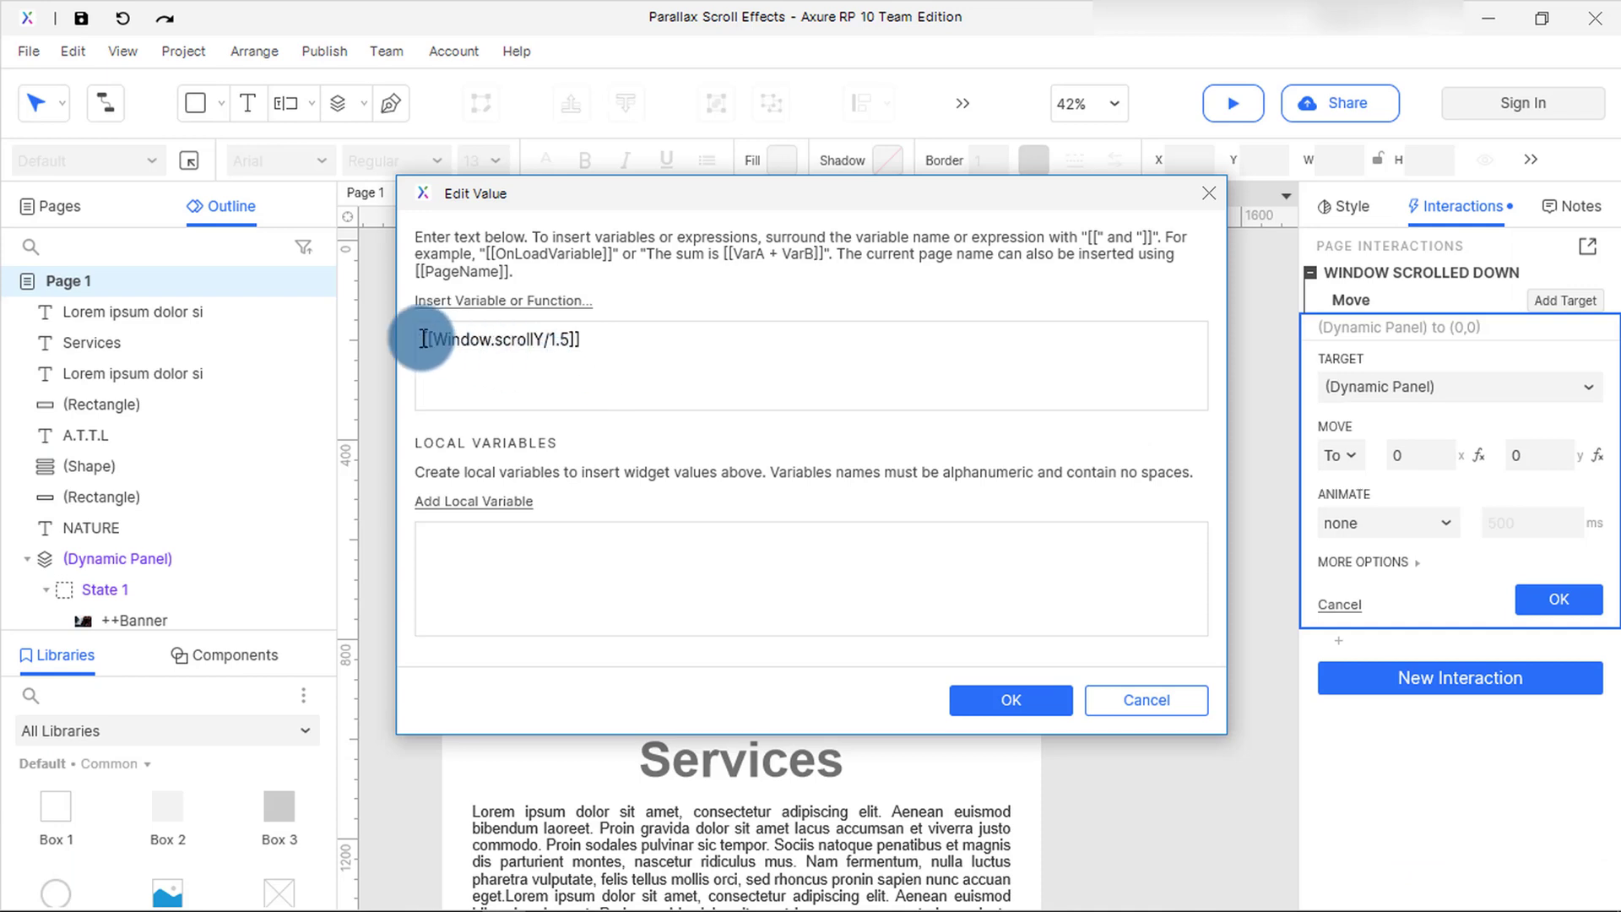
{"action": "left_click", "coordinate": [424, 338]}
{"action": "type", "text": "-"}
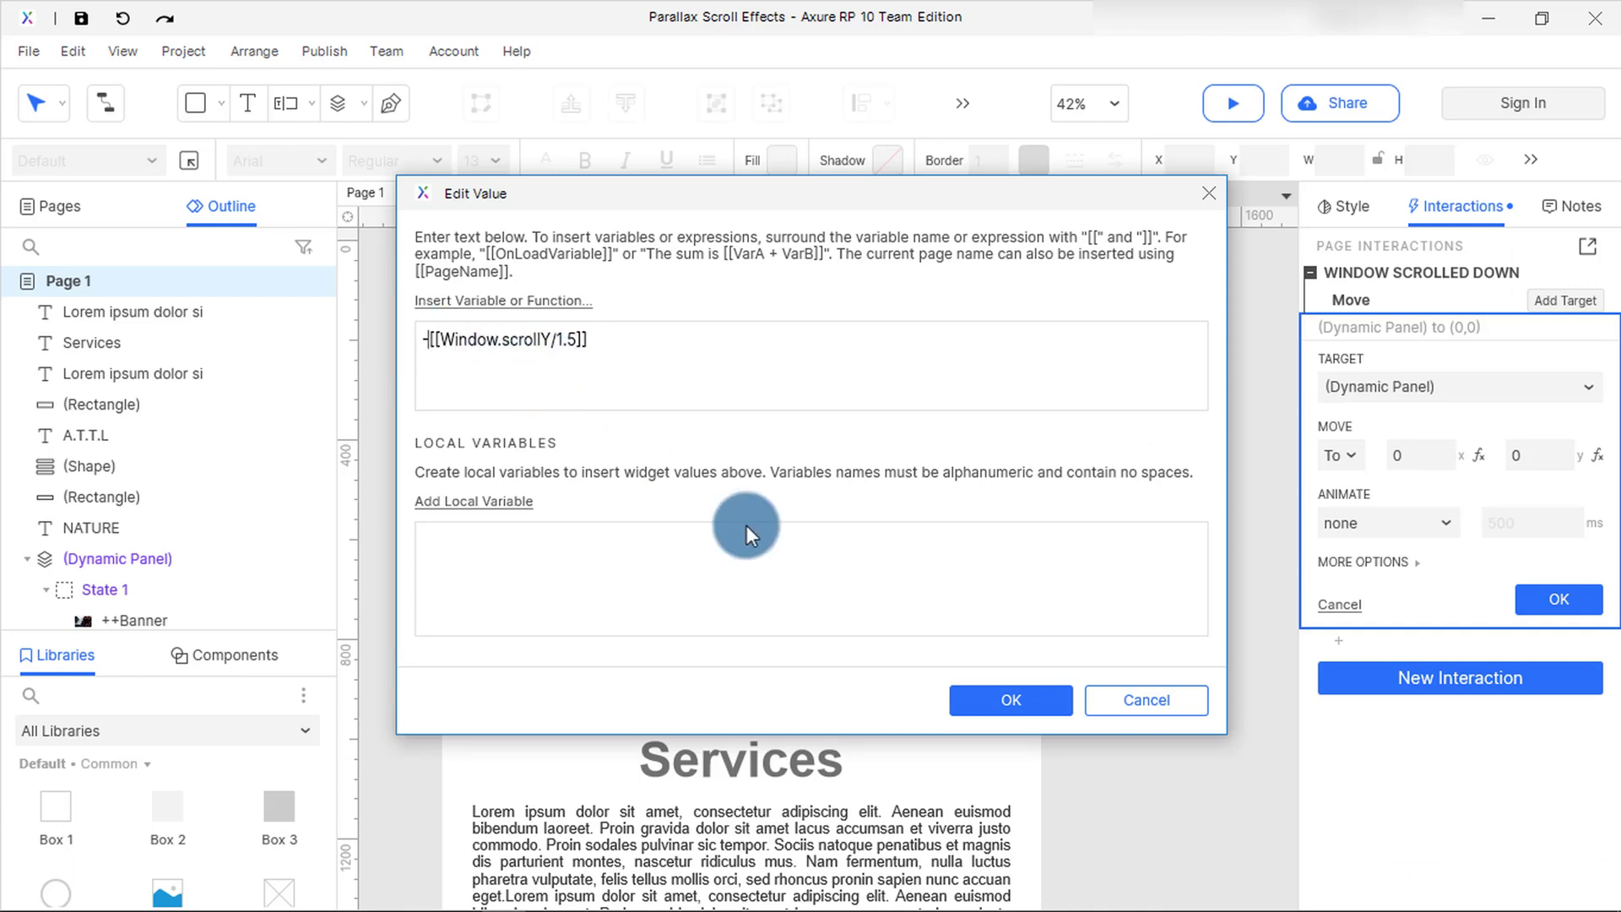
{"action": "left_click", "coordinate": [1001, 698]}
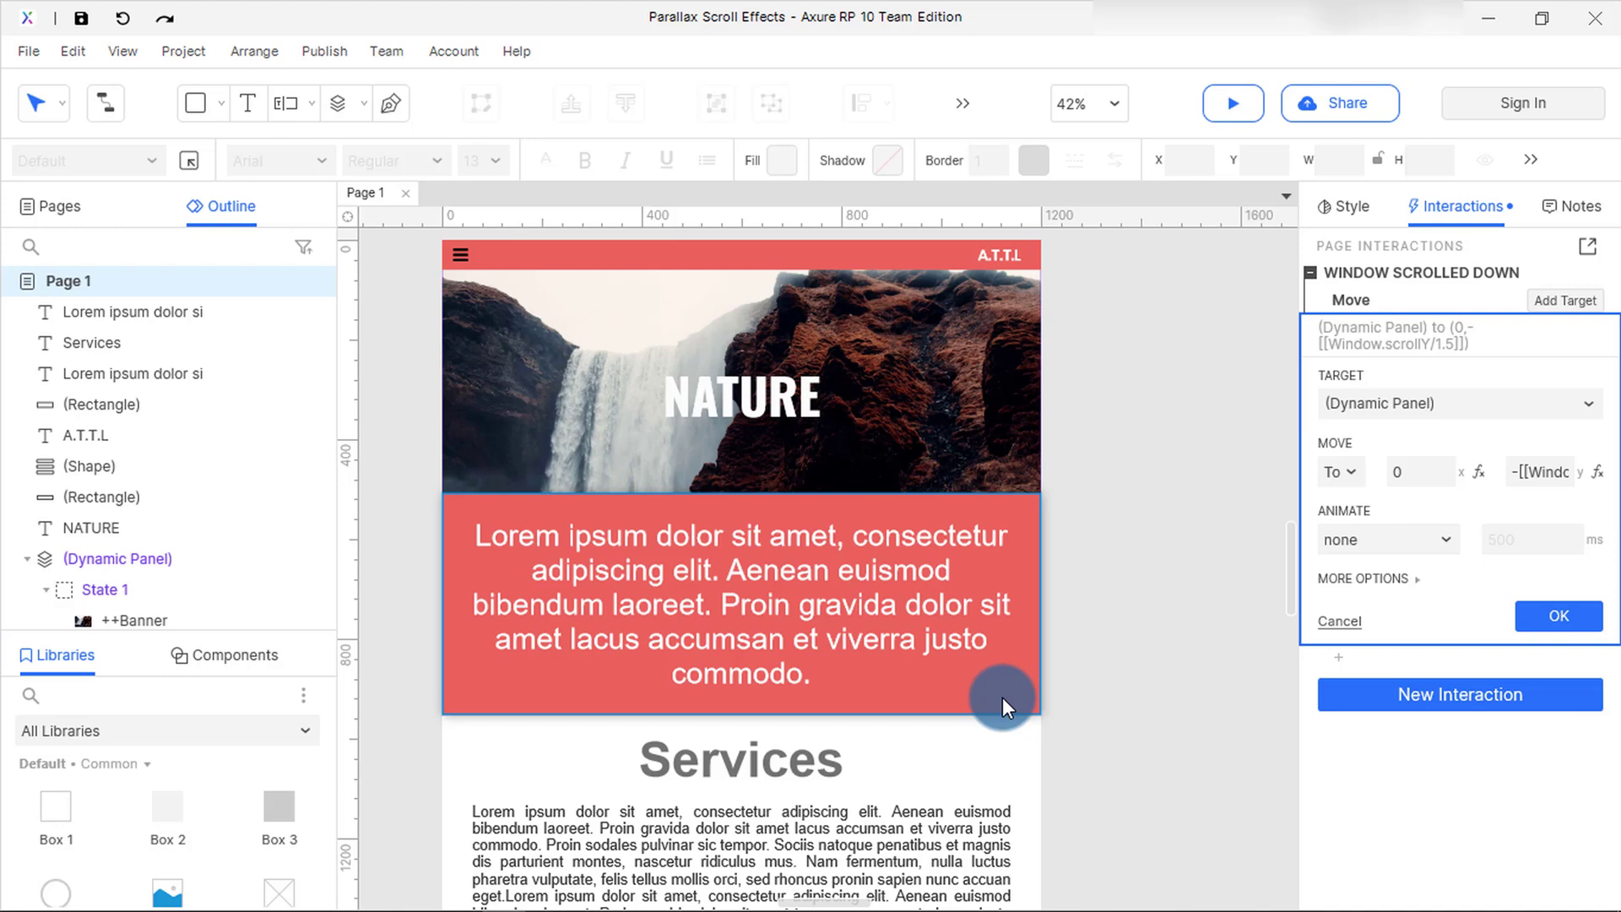
{"action": "left_click", "coordinate": [1529, 620]}
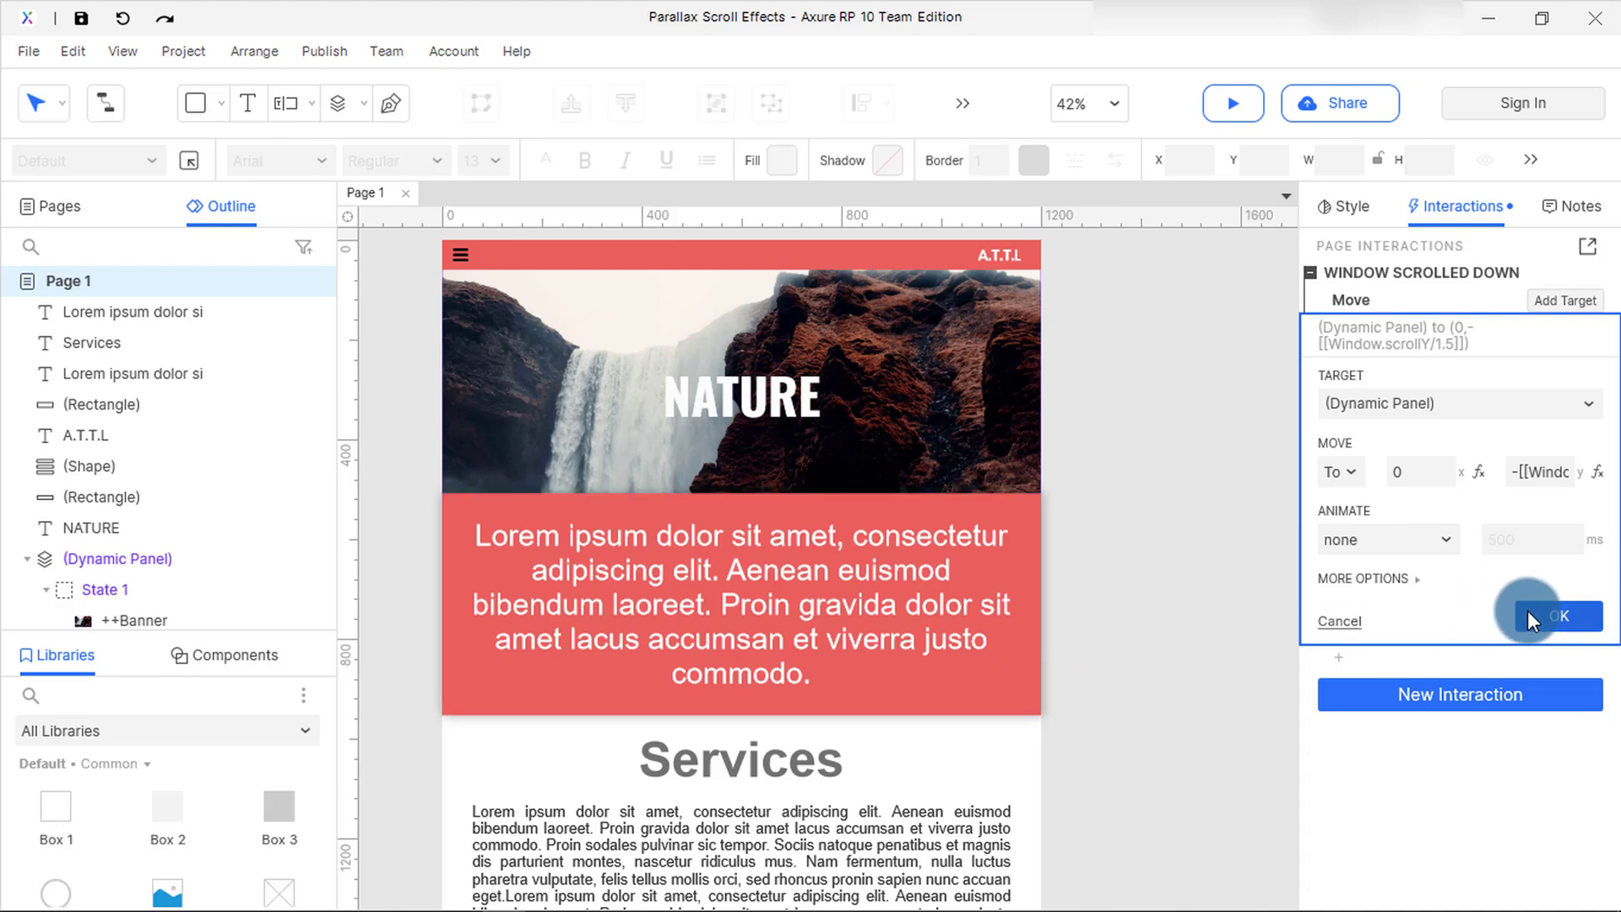
Preview the page in Opera, scroll to test the banner parallax, and return to Axure
{"action": "left_click", "coordinate": [1232, 103]}
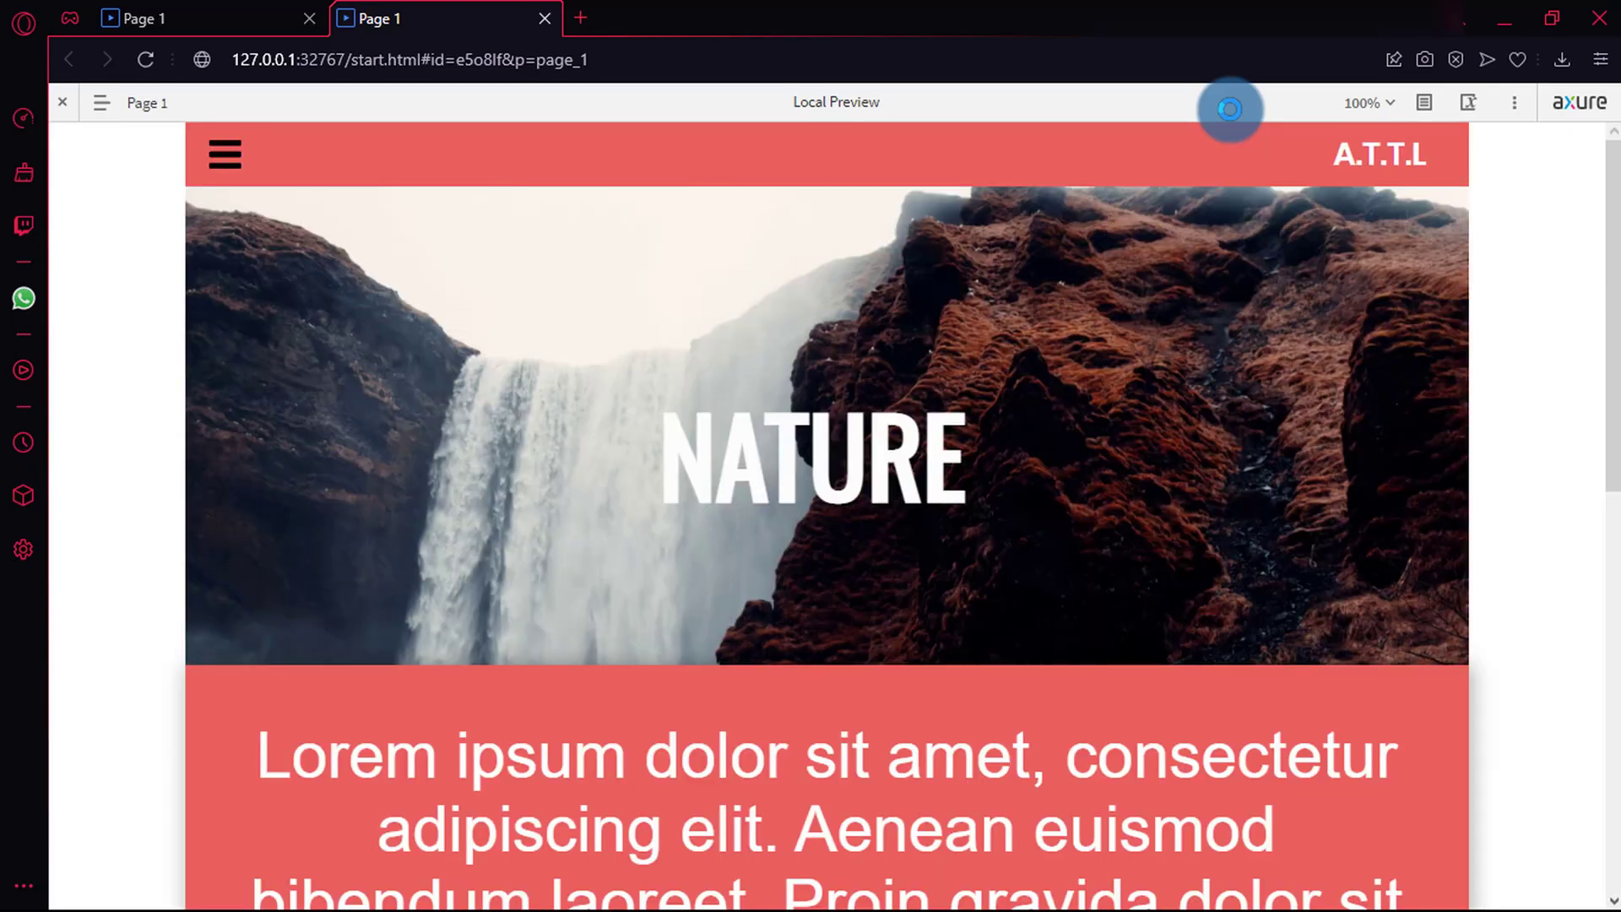
{"action": "mouse_move", "coordinate": [1611, 202]}
{"action": "left_mouse_down"}
{"action": "mouse_move", "coordinate": [1612, 403]}
{"action": "mouse_move", "coordinate": [1611, 181]}
{"action": "left_mouse_up"}
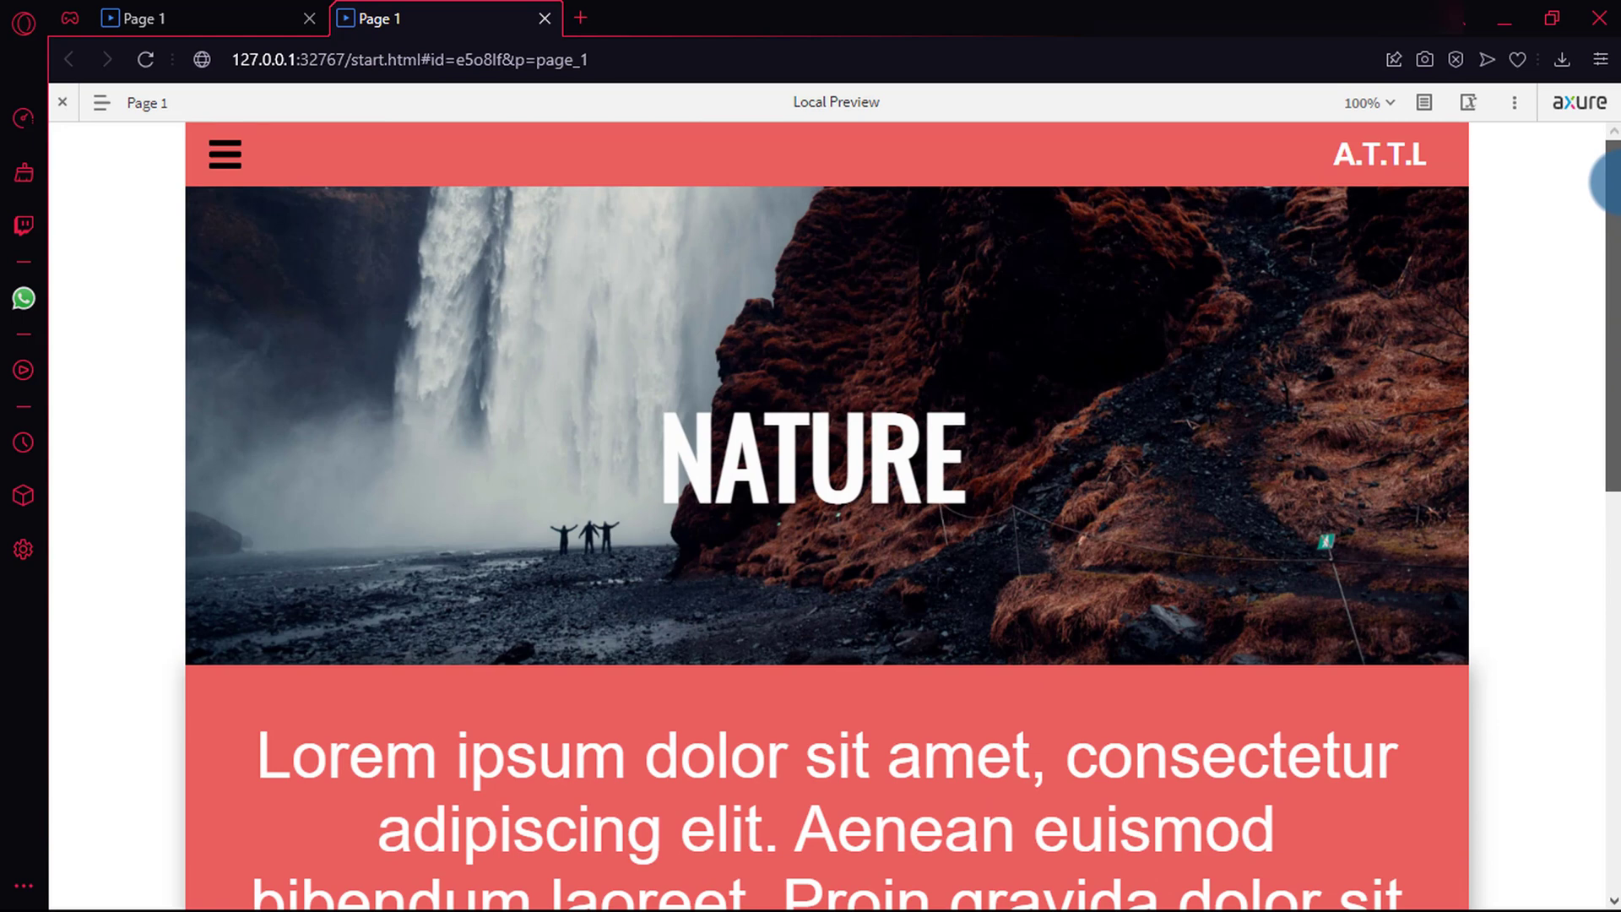
{"action": "key", "text": "alt+Tab"}
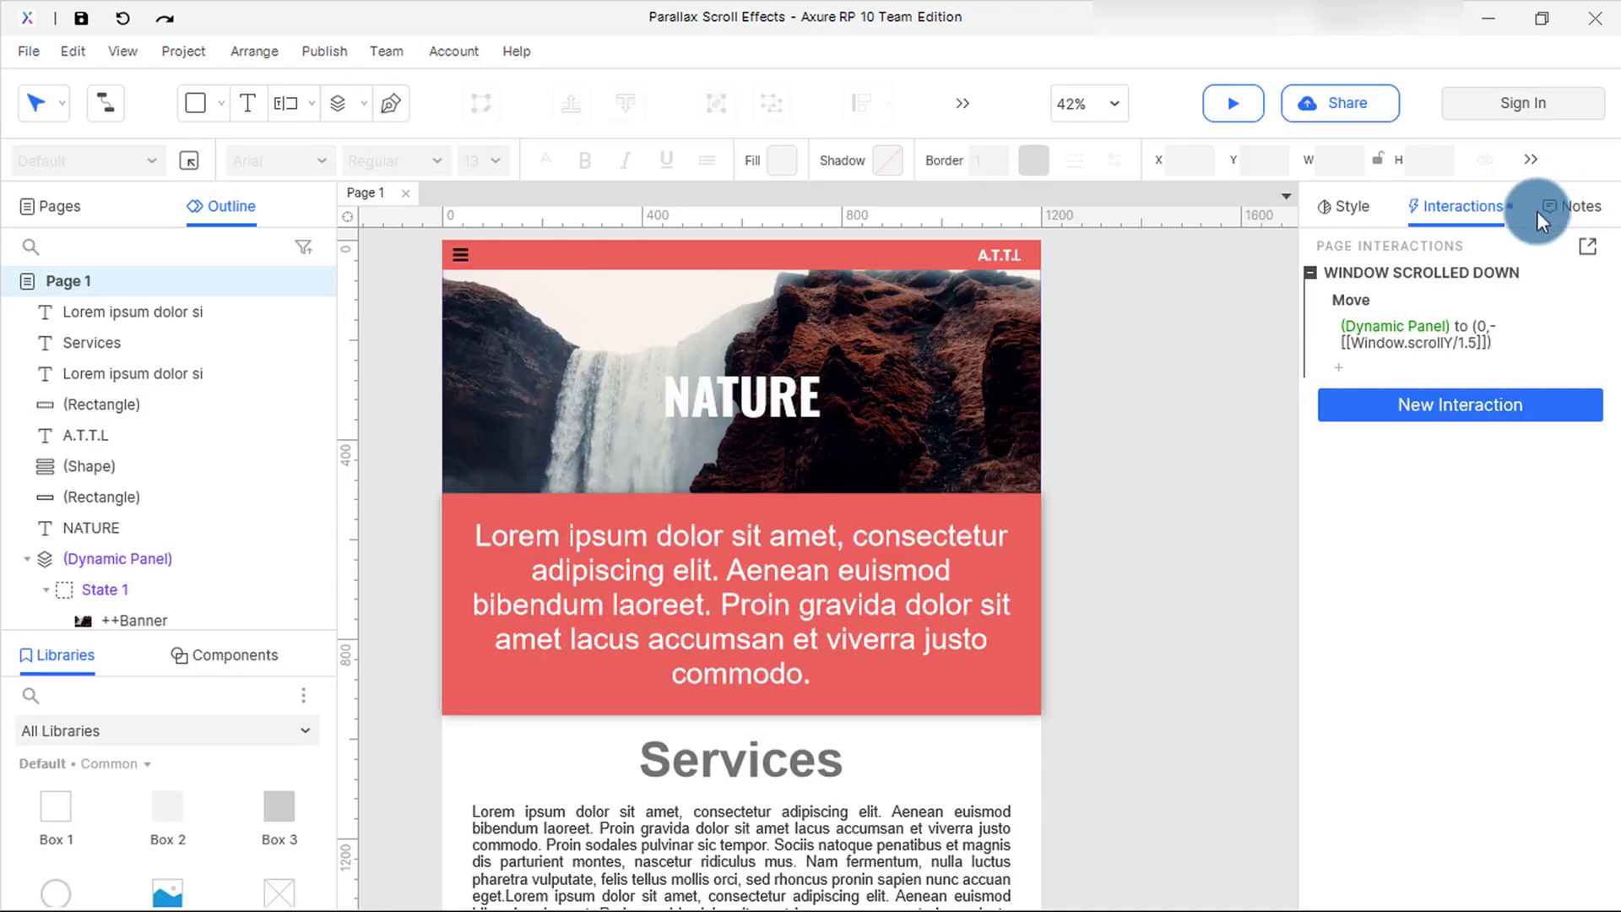
Add a Window Scrolled Up interaction moving the Dynamic Panel to an absolute position
{"action": "left_click", "coordinate": [1391, 405]}
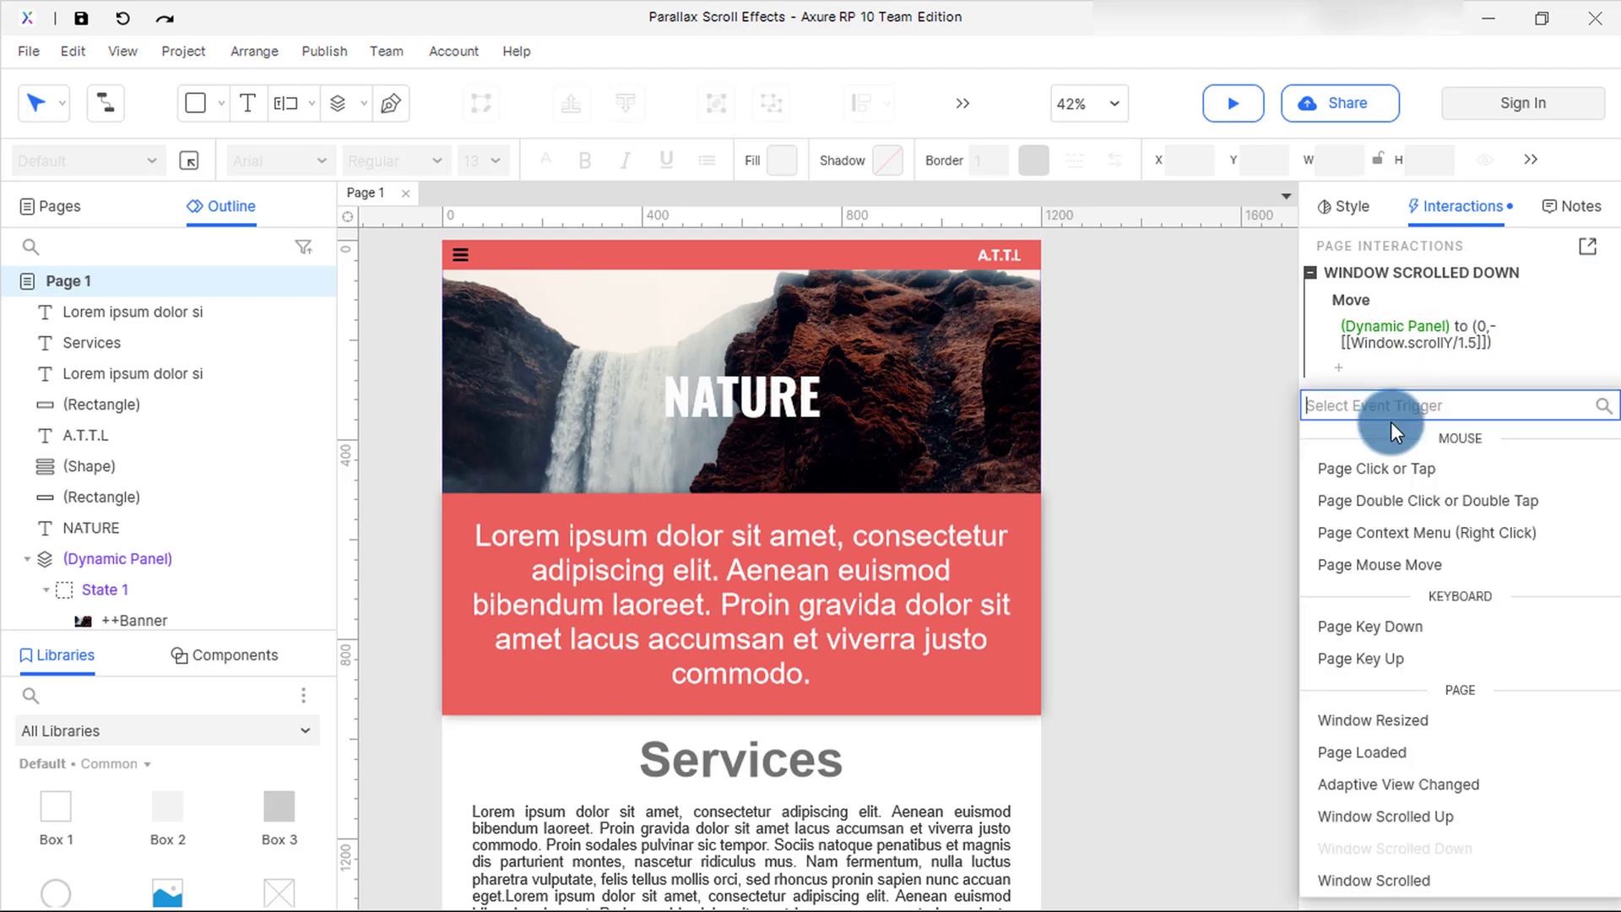
{"action": "left_click", "coordinate": [1389, 817]}
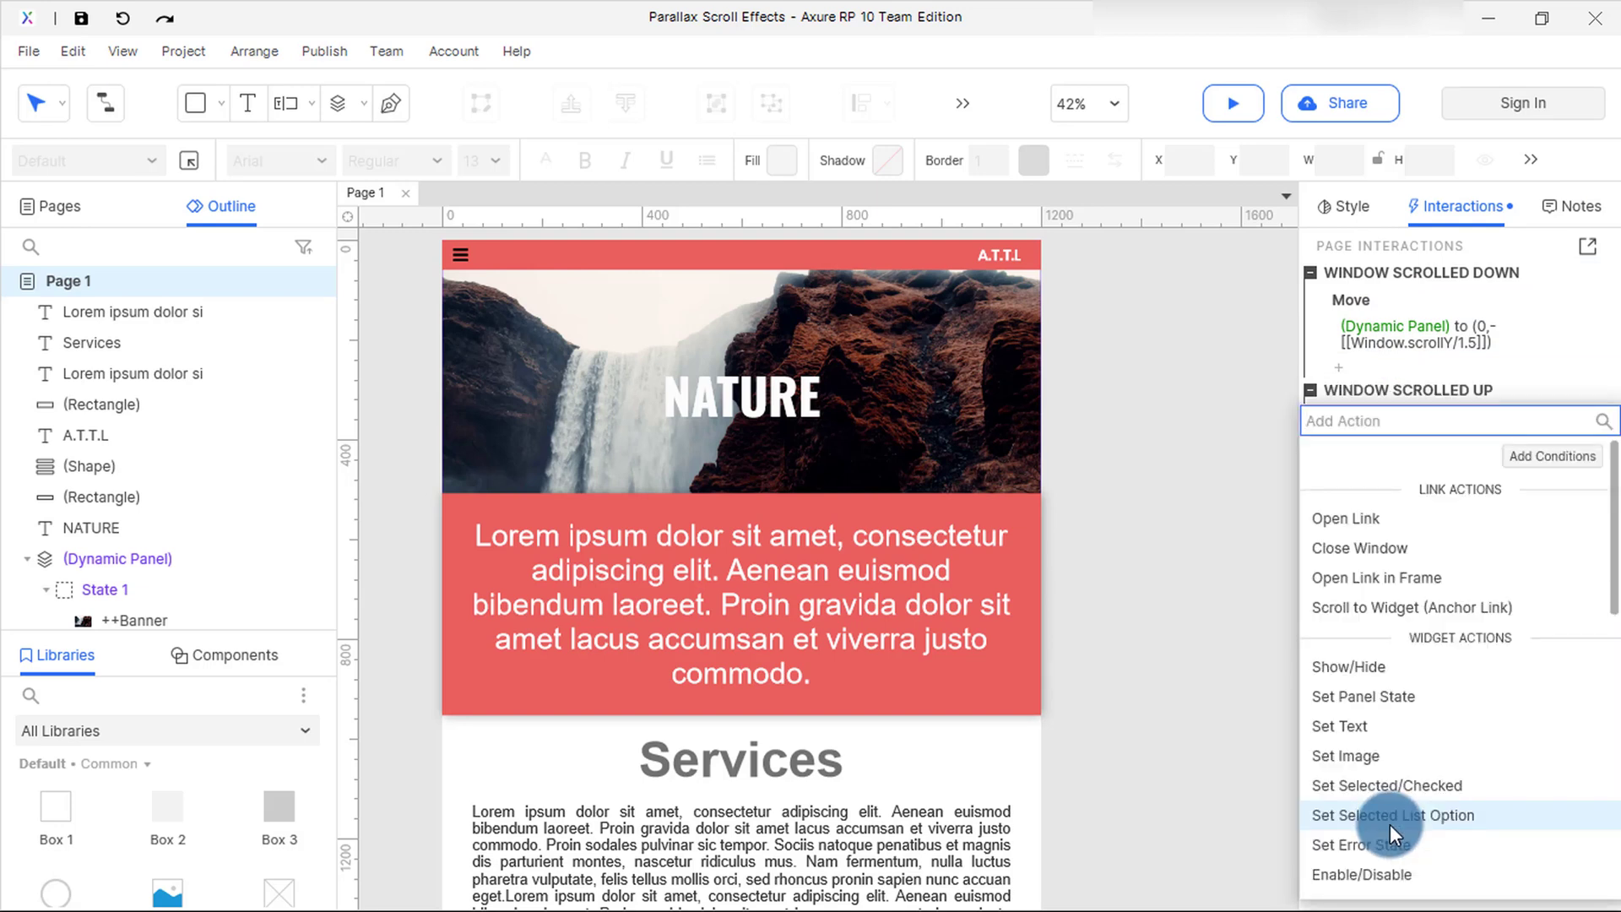
{"action": "left_click_drag", "start_coordinate": [1610, 577], "coordinate": [1608, 645]}
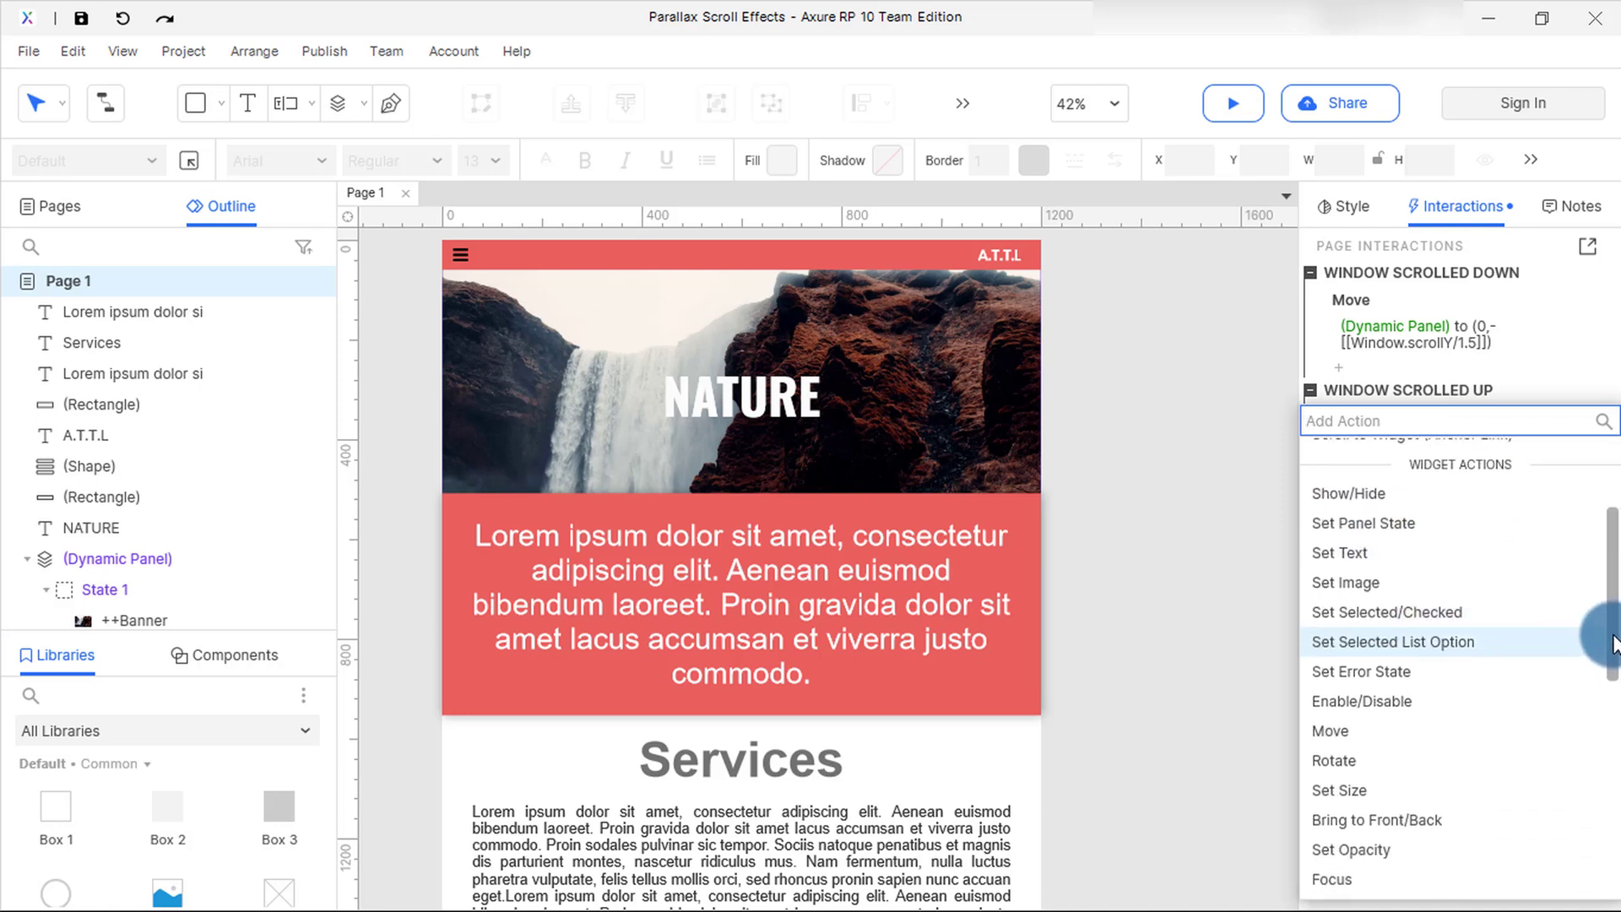
{"action": "left_click", "coordinate": [1419, 710]}
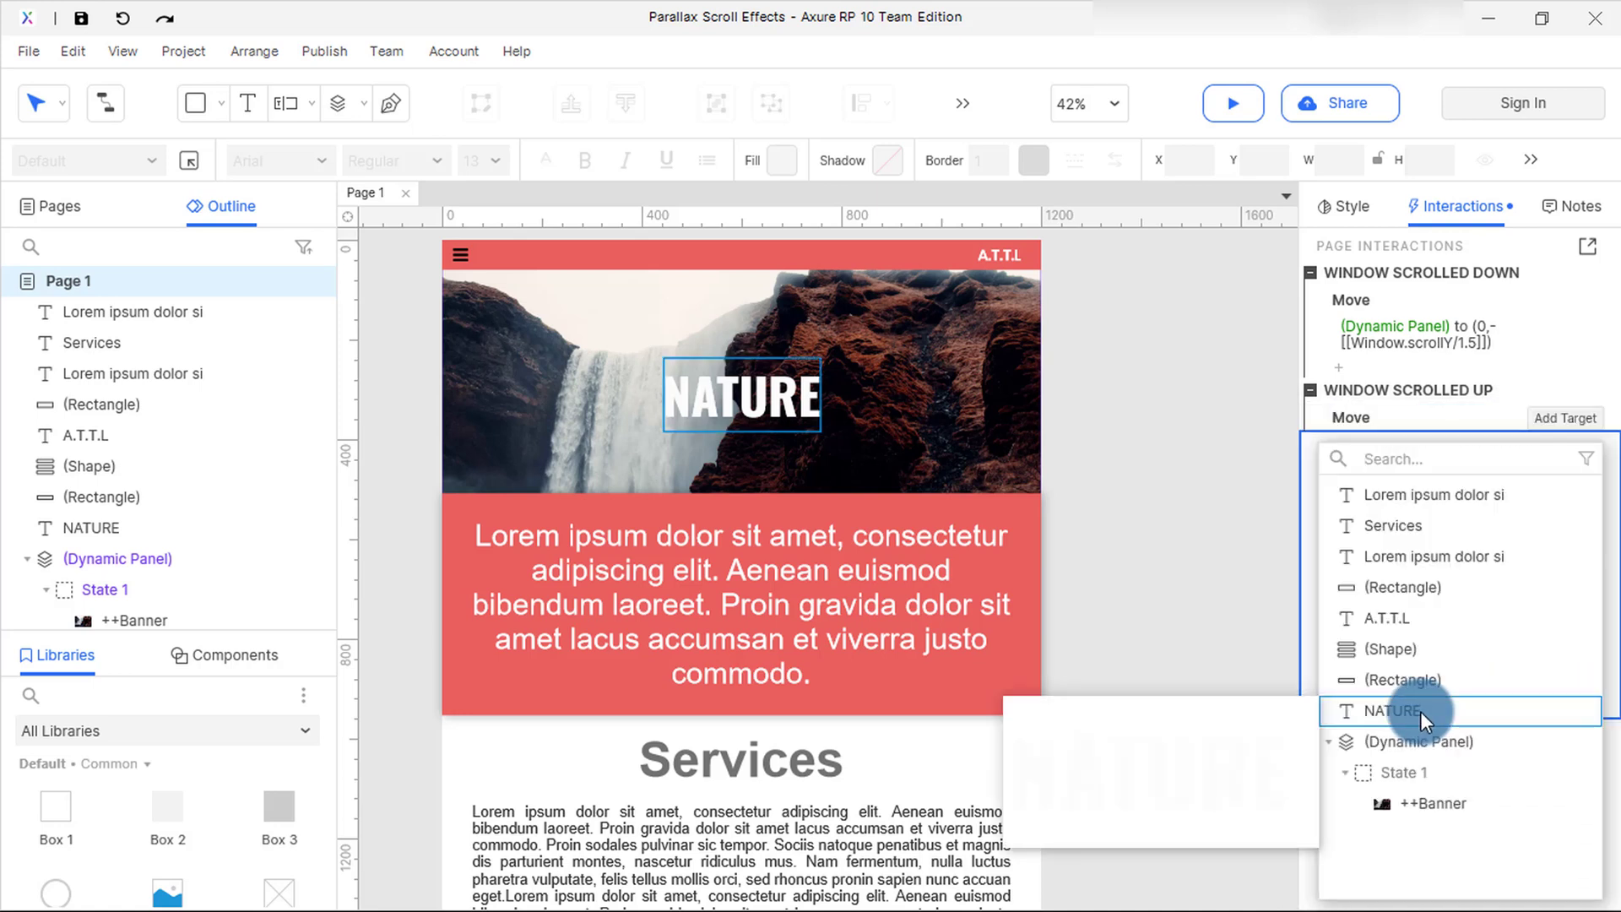
{"action": "left_click", "coordinate": [1410, 742]}
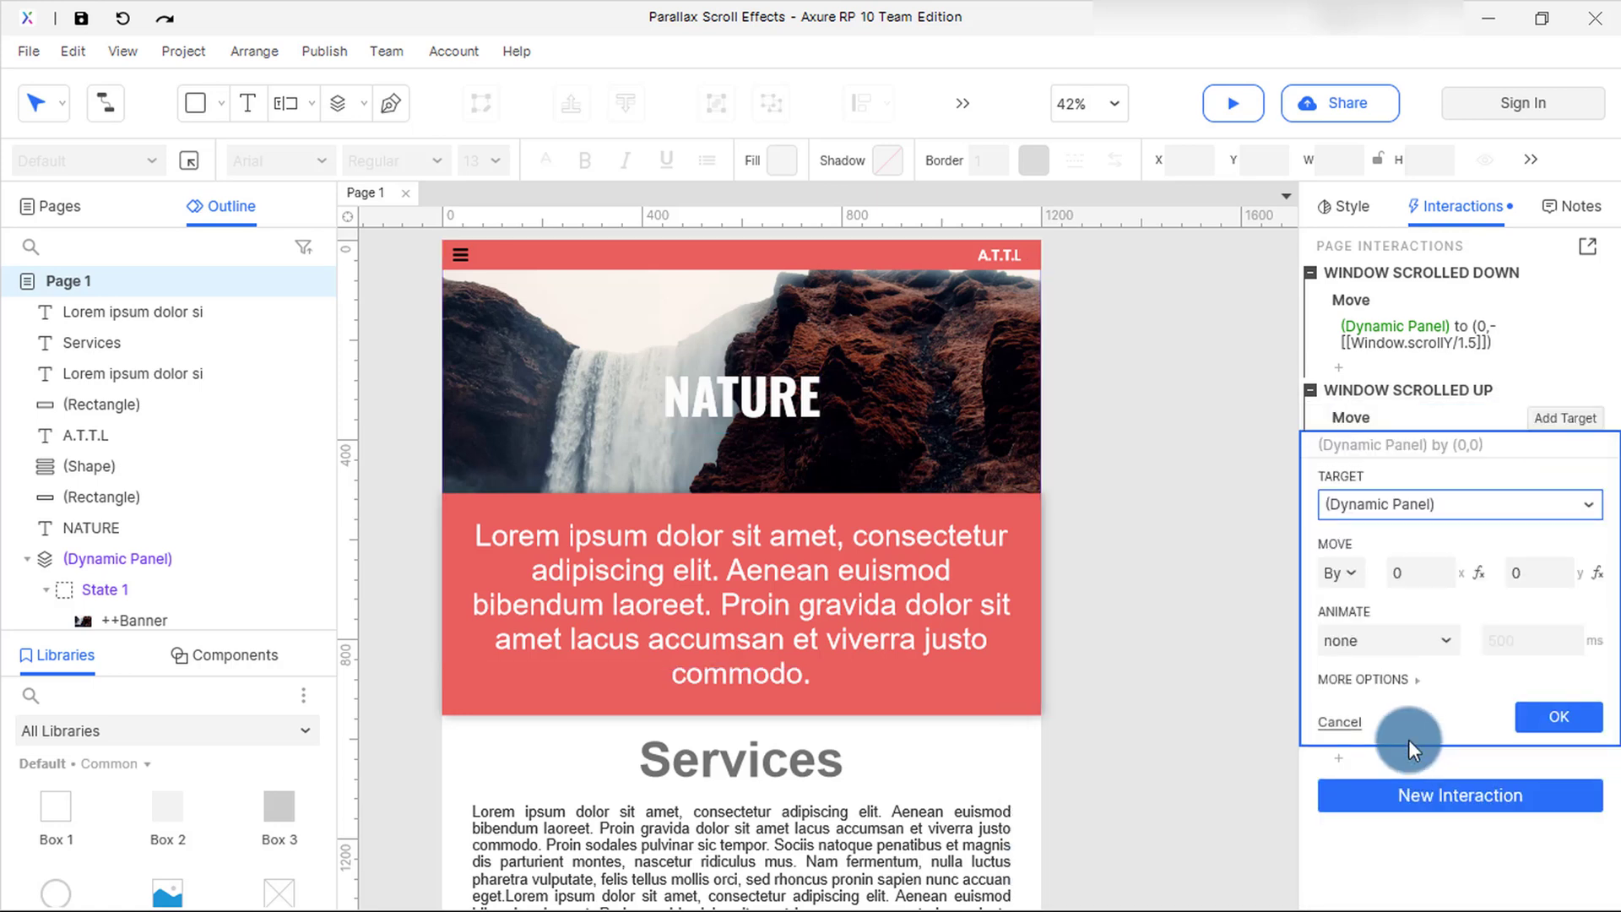
{"action": "left_click", "coordinate": [1352, 573]}
{"action": "left_click", "coordinate": [1341, 612]}
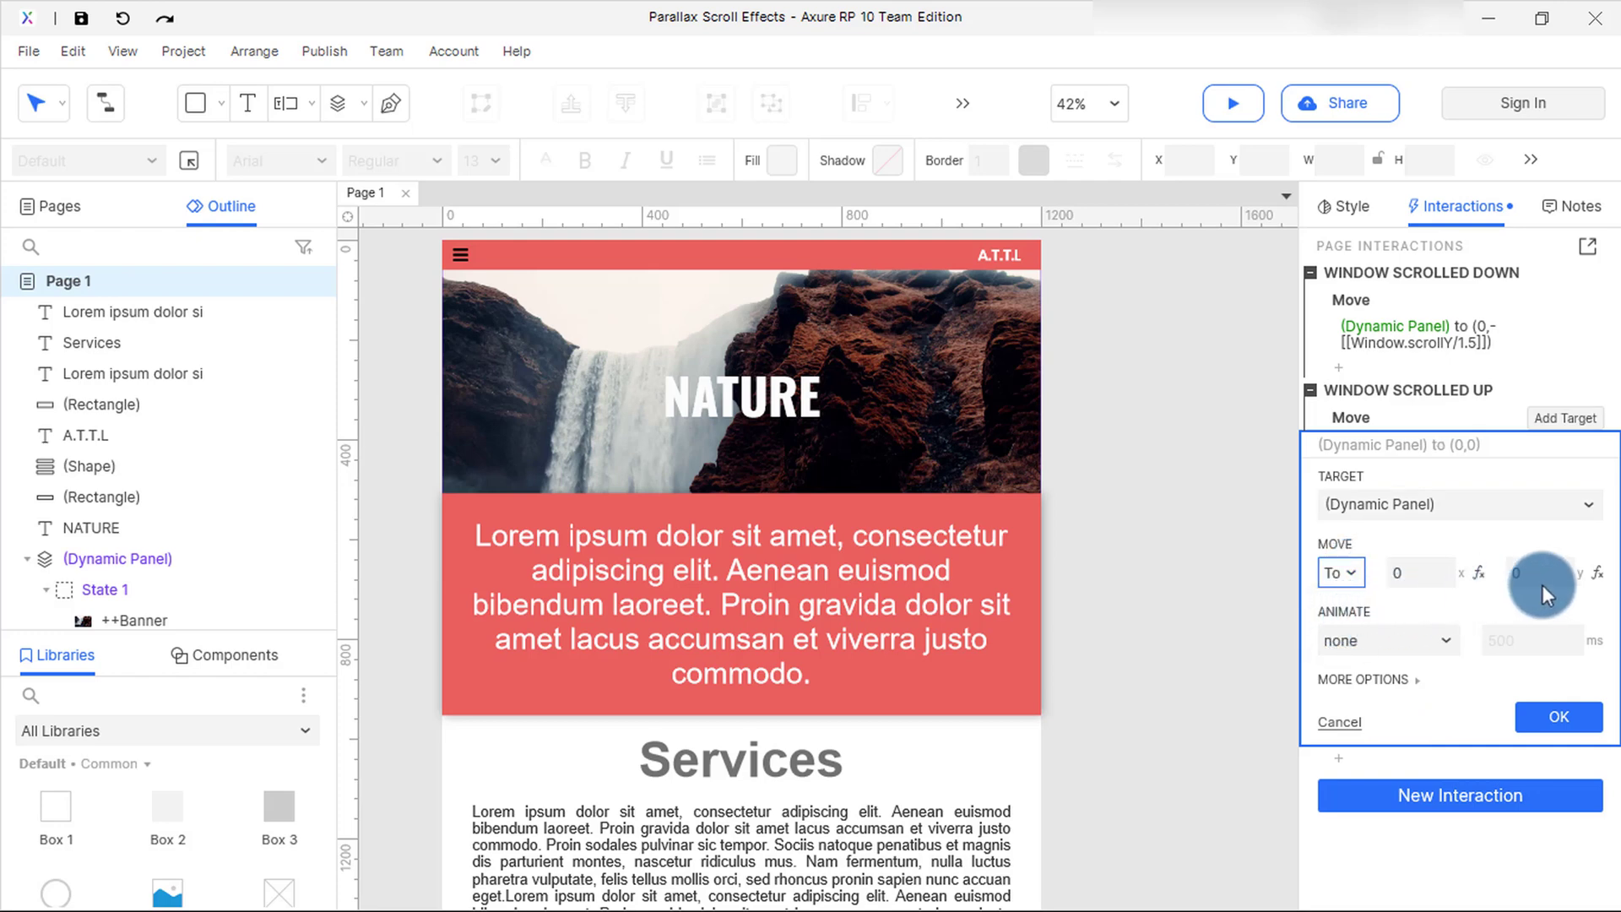
{"action": "left_click", "coordinate": [1595, 574]}
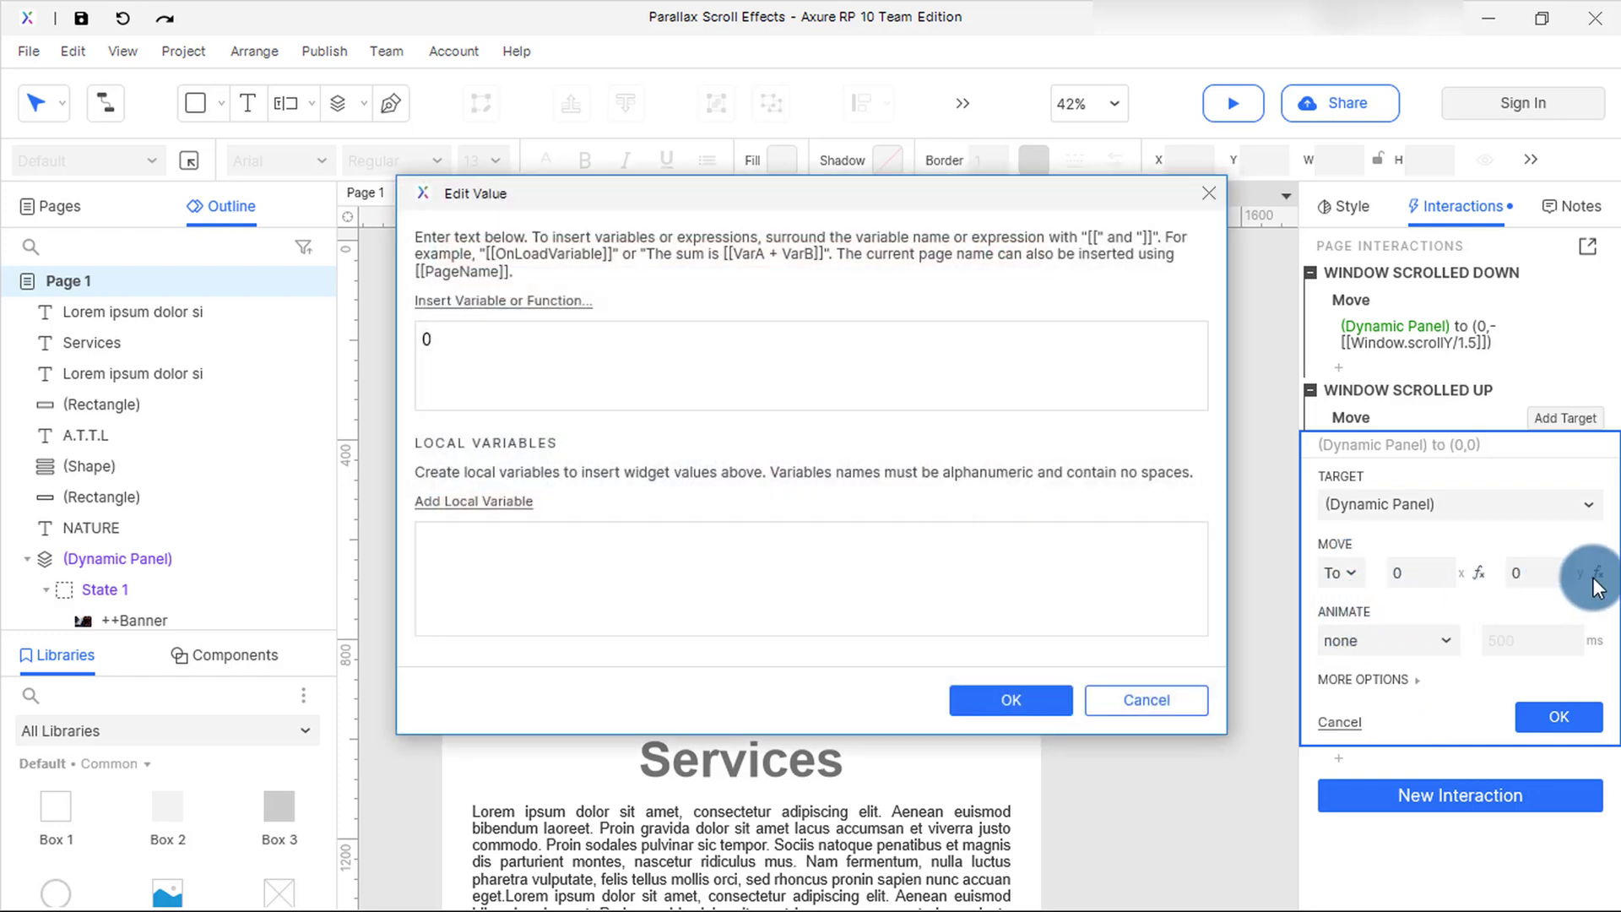
Set the scroll-up move's y to -[[Window.scrollY/1.5]], save it, and preview the page
{"action": "left_click", "coordinate": [574, 294]}
{"action": "left_click", "coordinate": [493, 652]}
{"action": "key", "text": "Delete"}
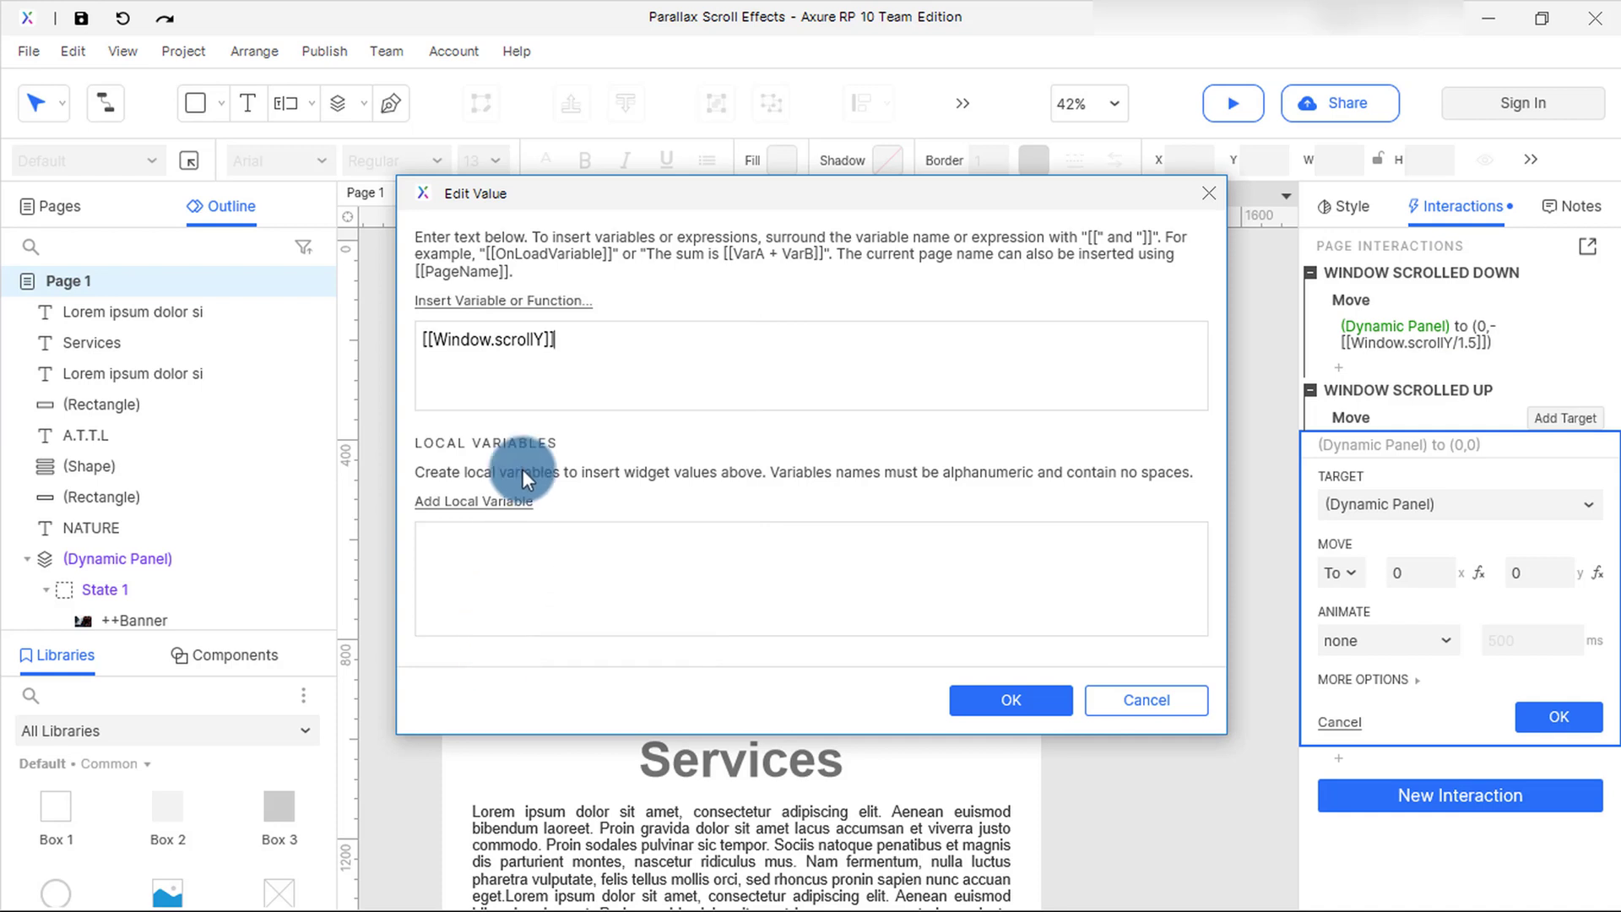
{"action": "type", "text": "/1.5"}
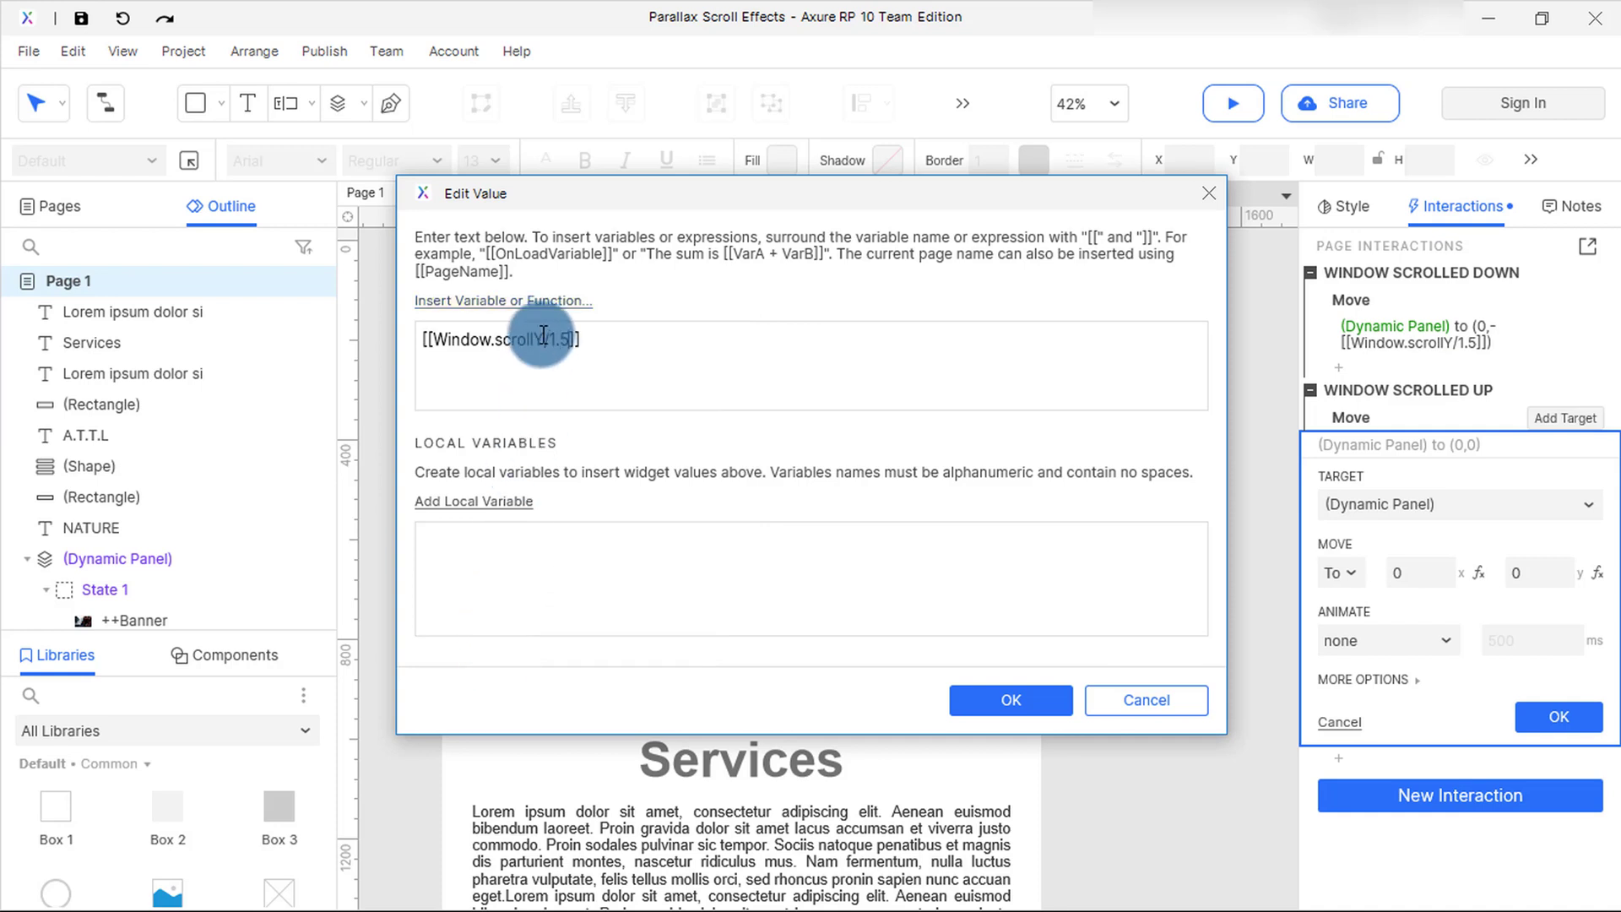
{"action": "left_click", "coordinate": [423, 337]}
{"action": "type", "text": "-"}
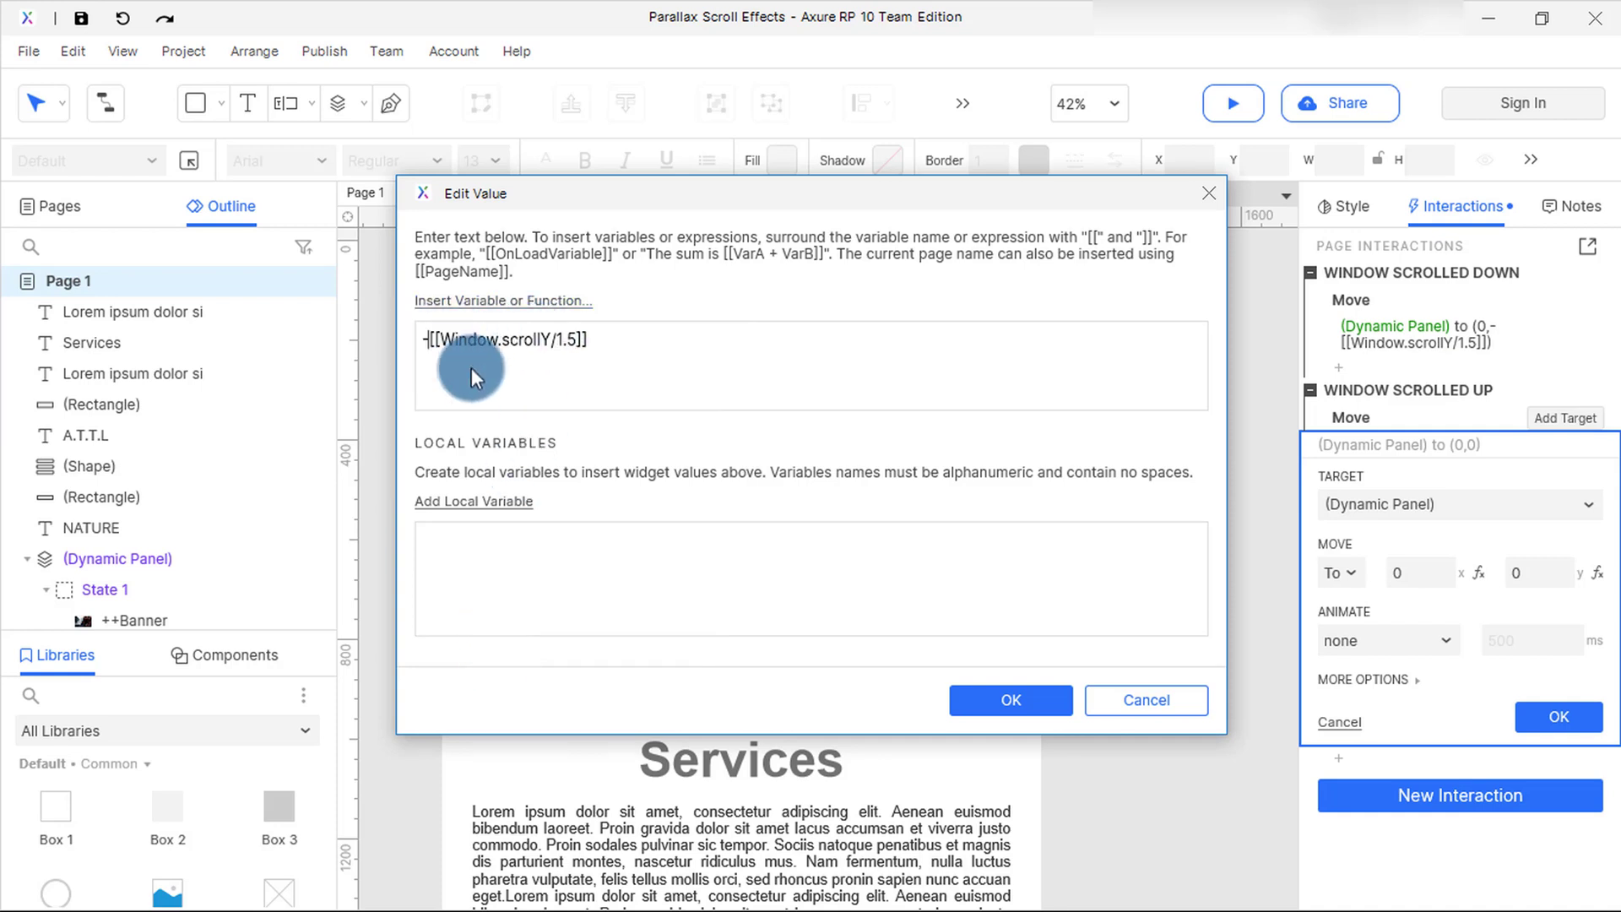
{"action": "left_click", "coordinate": [1007, 701]}
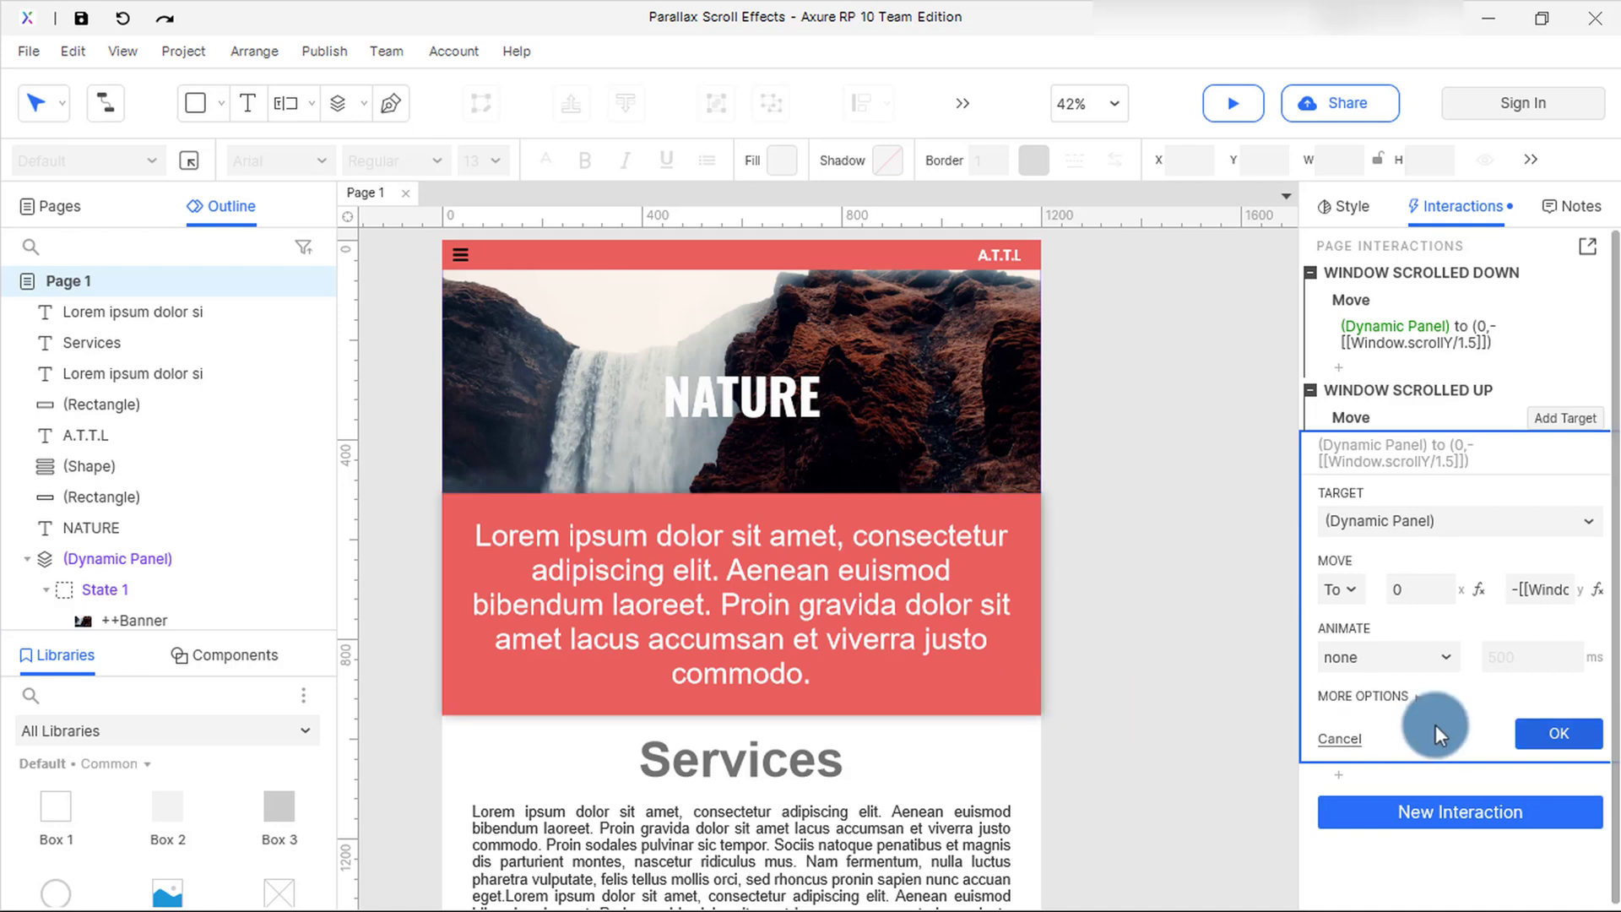
{"action": "left_click", "coordinate": [1539, 731]}
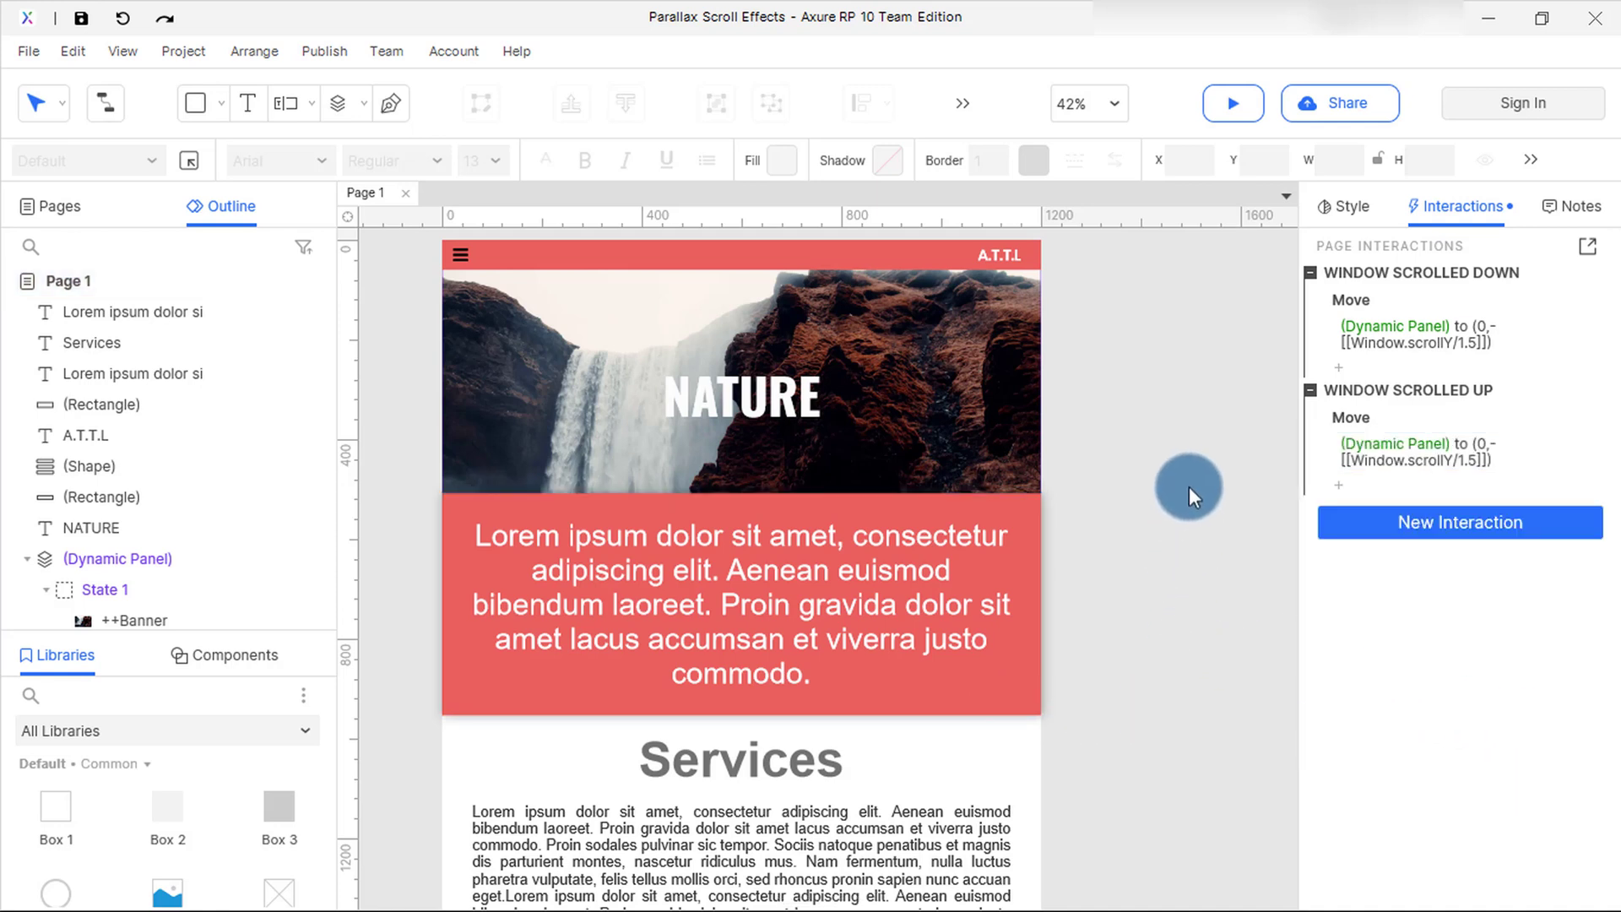
{"action": "left_click", "coordinate": [1232, 105]}
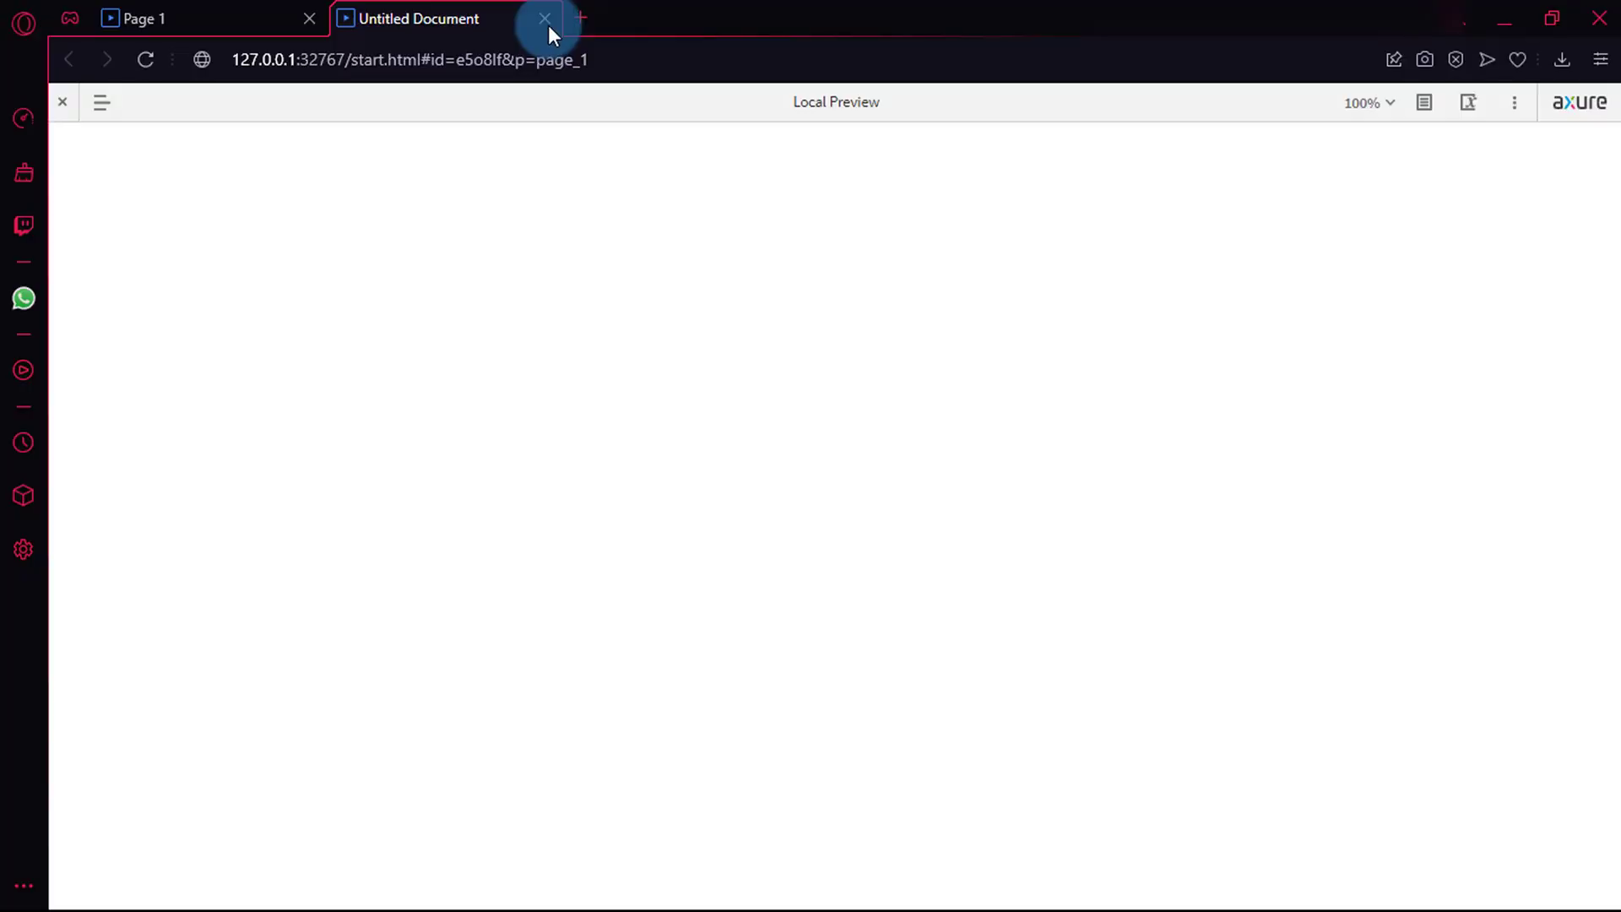
Collapse the preview toolbar and scroll the Nature page down and up to test the parallax
{"action": "left_click", "coordinate": [62, 102]}
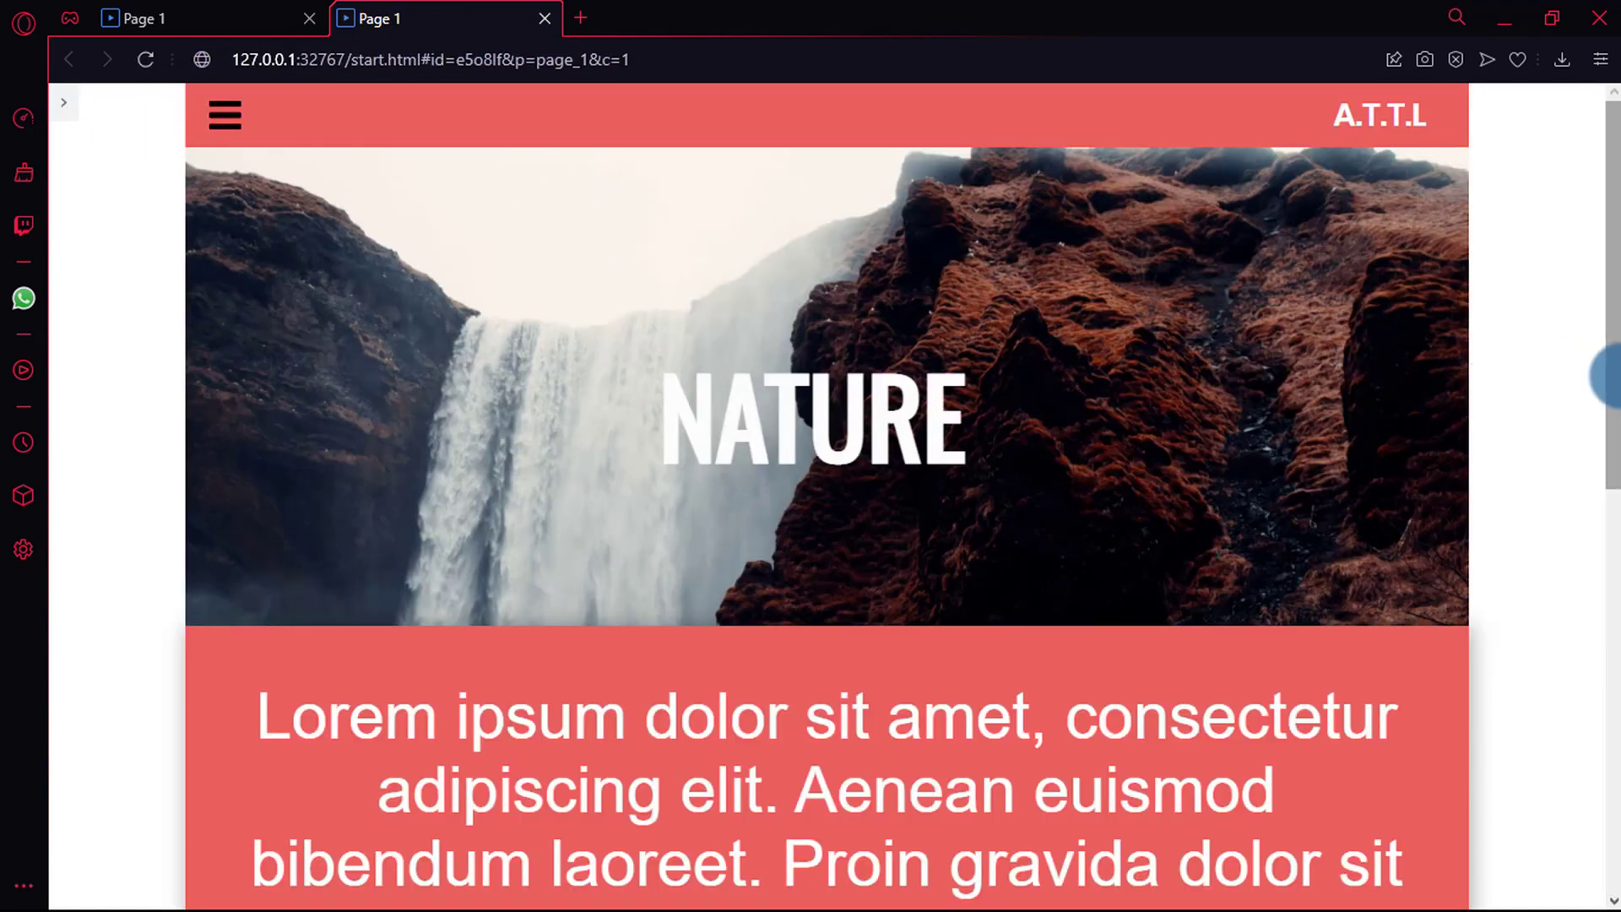
{"action": "left_click_drag", "start_coordinate": [1608, 376], "coordinate": [1608, 456]}
{"action": "scroll", "coordinate": [1607, 345], "scroll_direction": "up", "scroll_amount": 1}
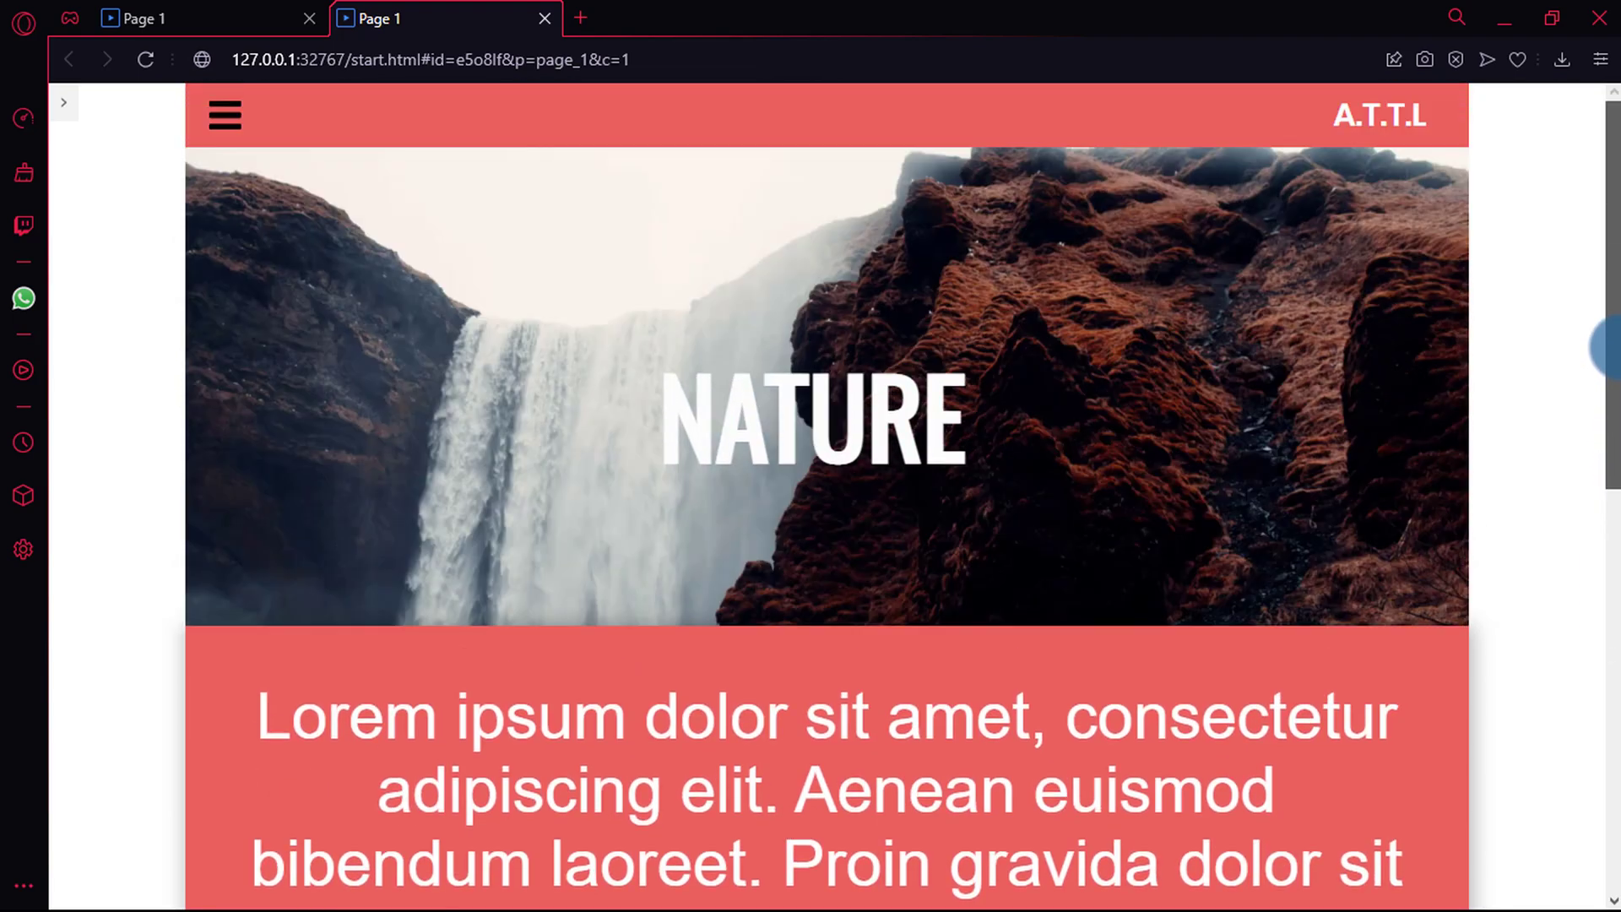